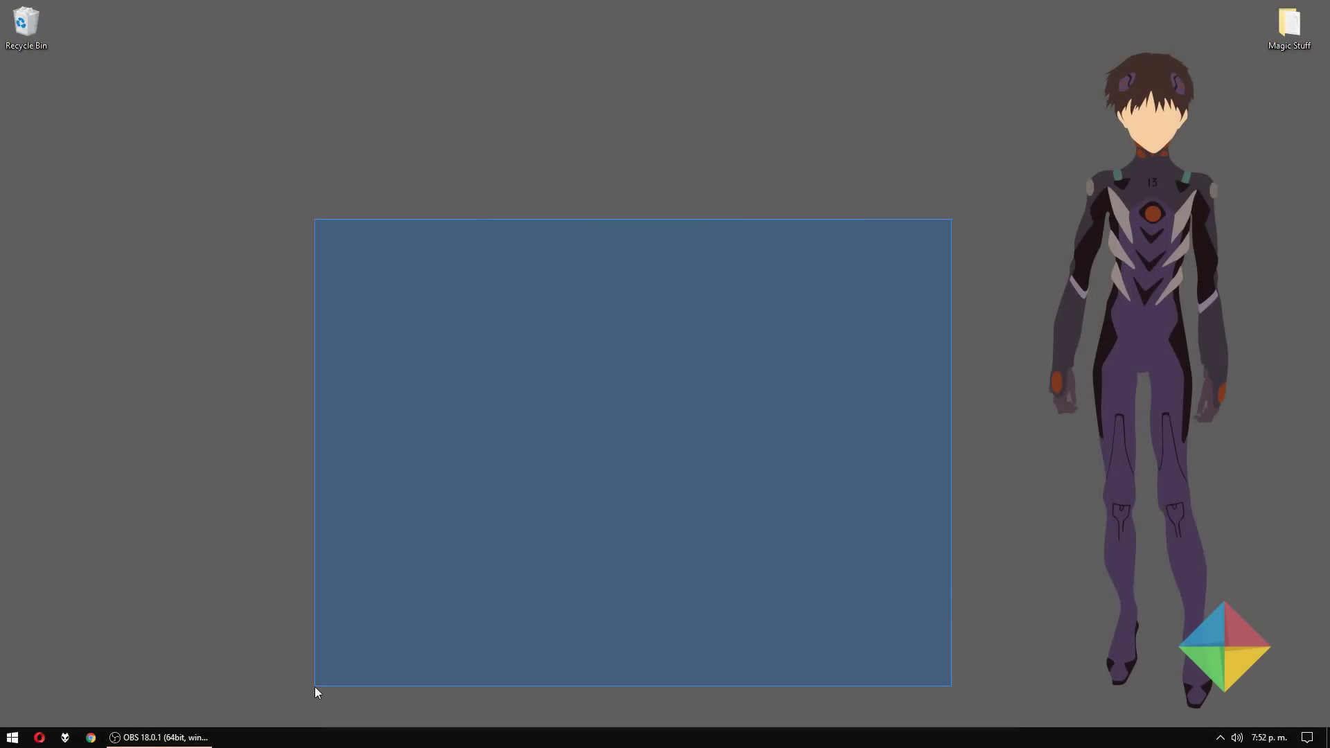
Step: Open This PC in File Explorer and enter the Public (\\WDMYCLOUD) (Z:) network drive
click(12, 737)
click(251, 352)
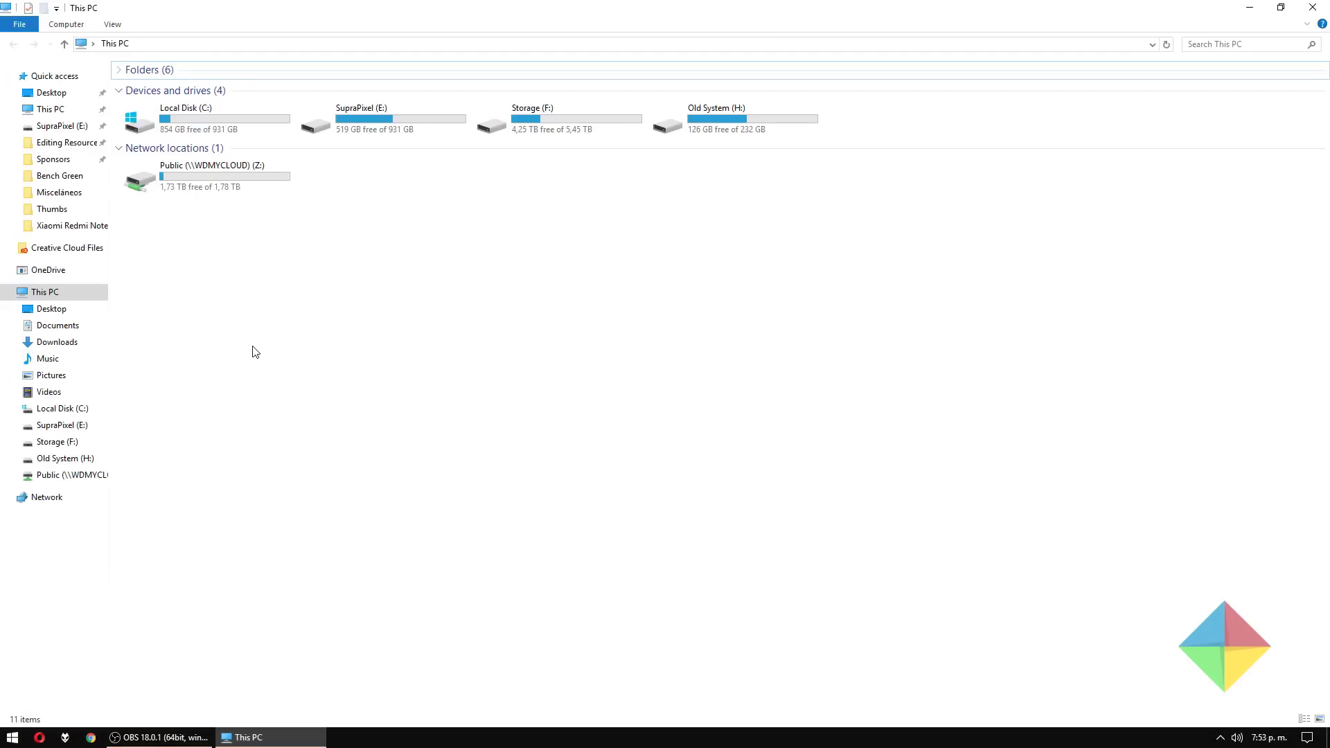
drag(1084, 130, 927, 140)
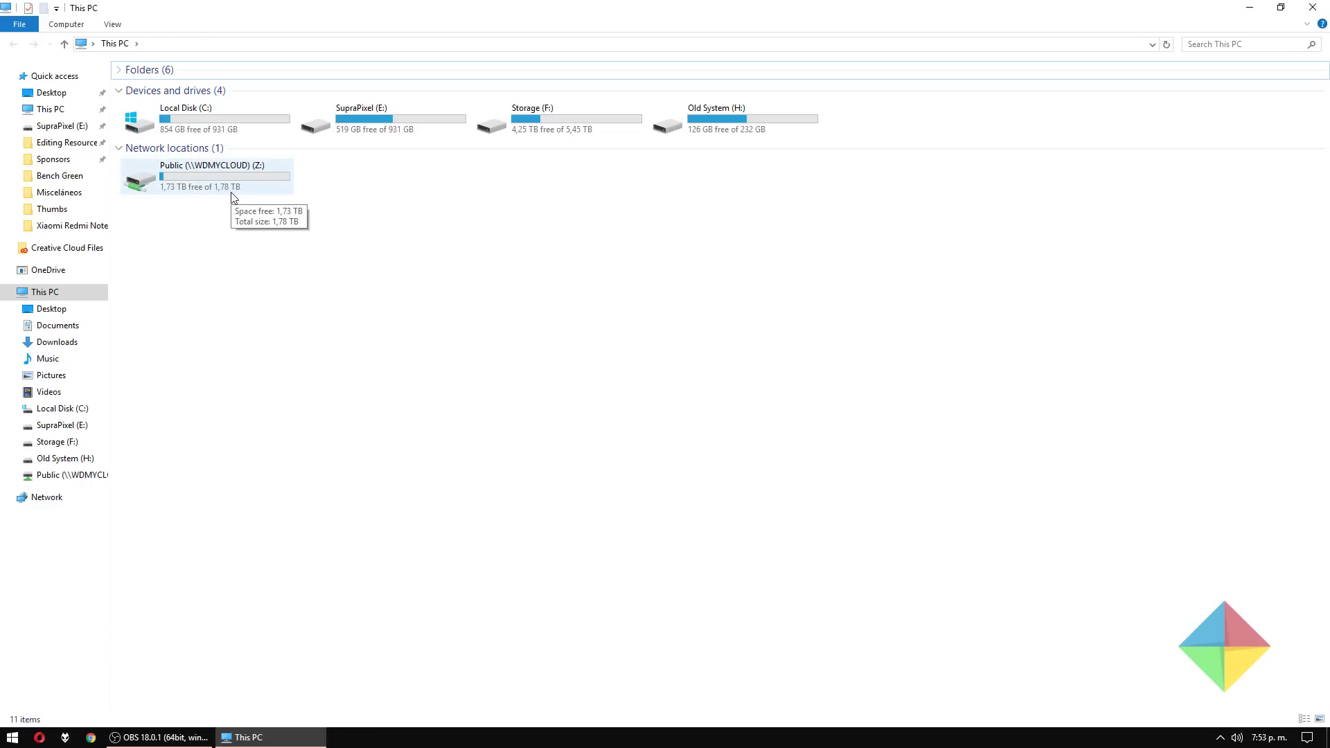
drag(291, 237, 207, 194)
double_click(207, 194)
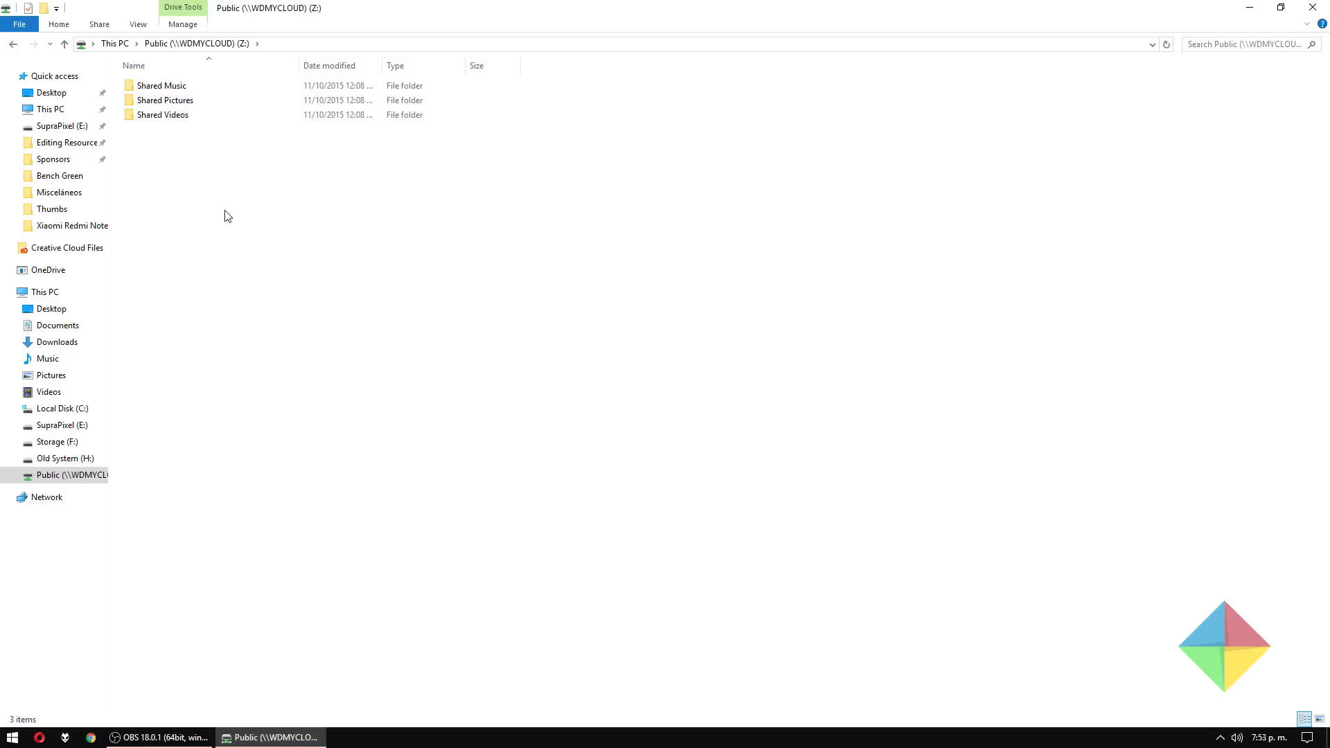
Step: Look inside the Shared Pictures folder, go back, and open the album folder BadBadNotGood - BBNG2 (2012) within Shared Music
key(Down)
key(Return)
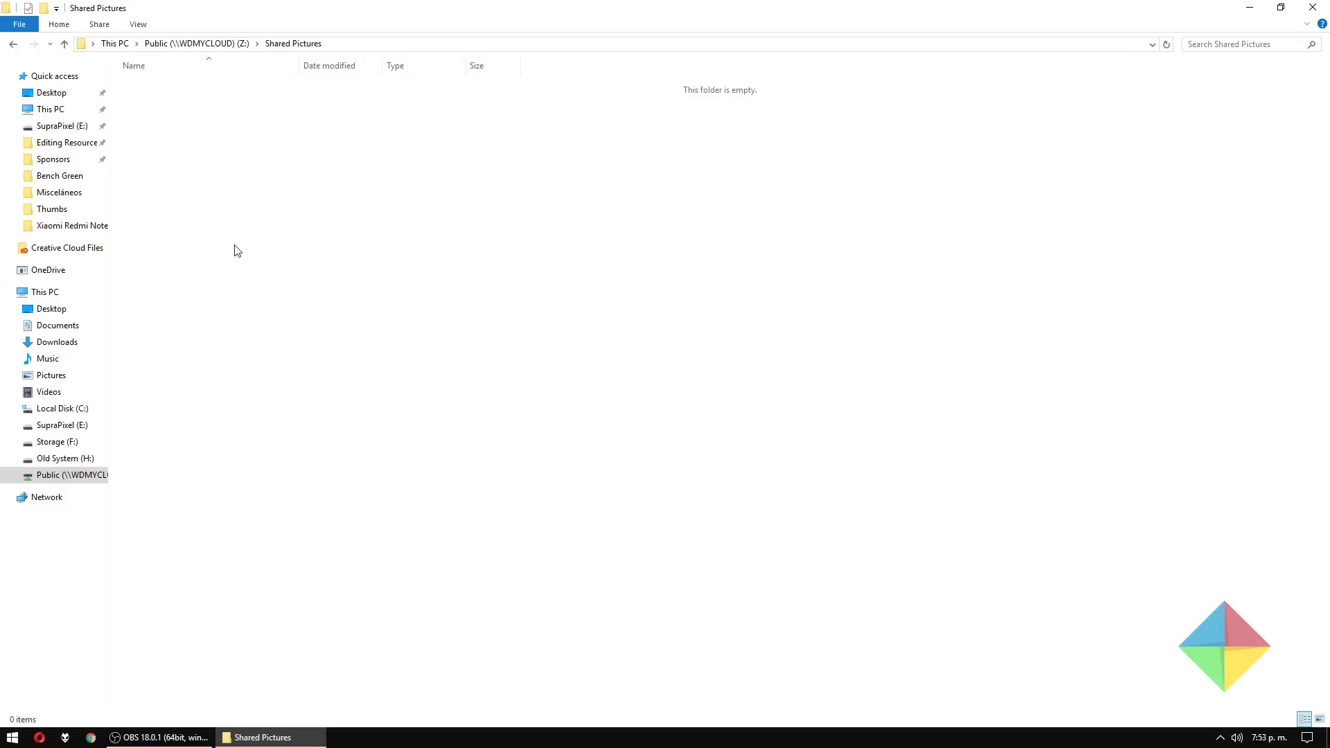
key(BackSpace)
key(Return)
key(Down)
key(Return)
key(Down)
key(Return)
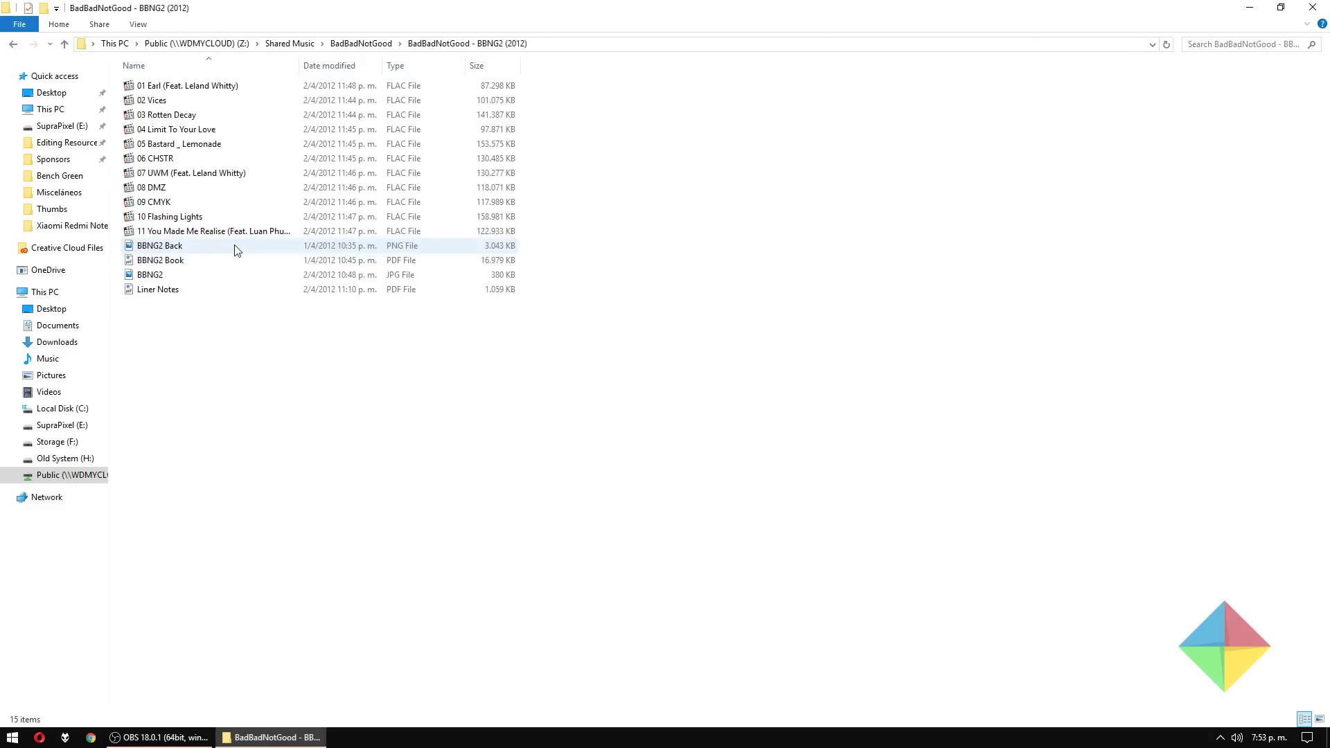
Step: Play the tracks 02 Vices, 10 Flashing Lights and 08 DMZ one after another, closing the media player after each
double_click(202, 99)
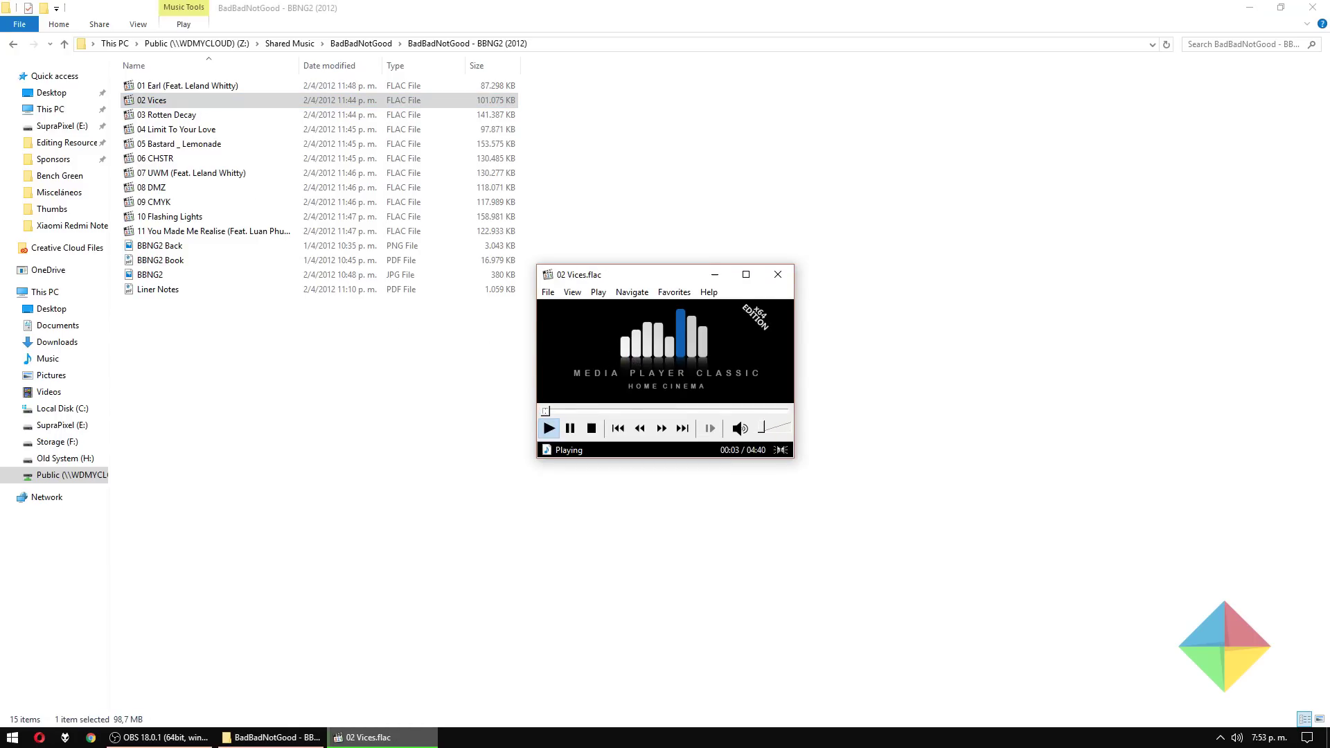
click(778, 274)
double_click(311, 217)
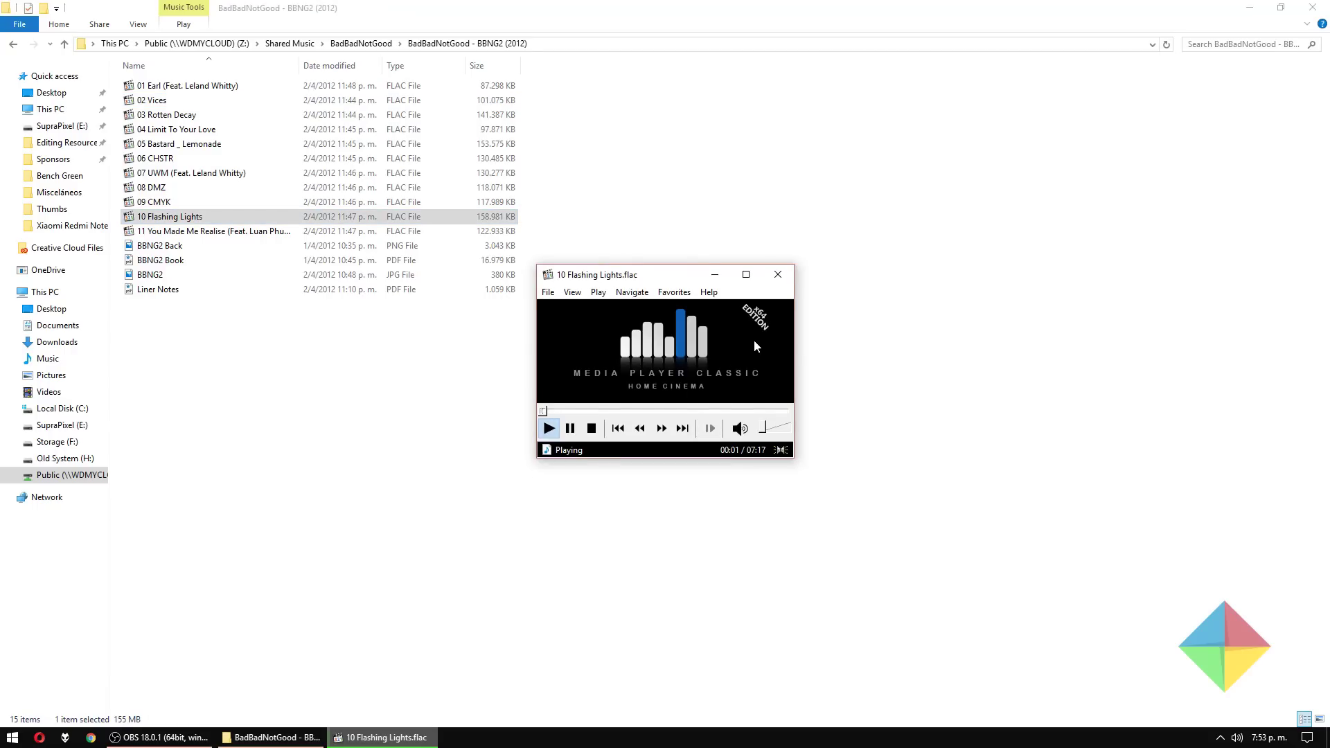
click(786, 275)
key(Up)
key(Return)
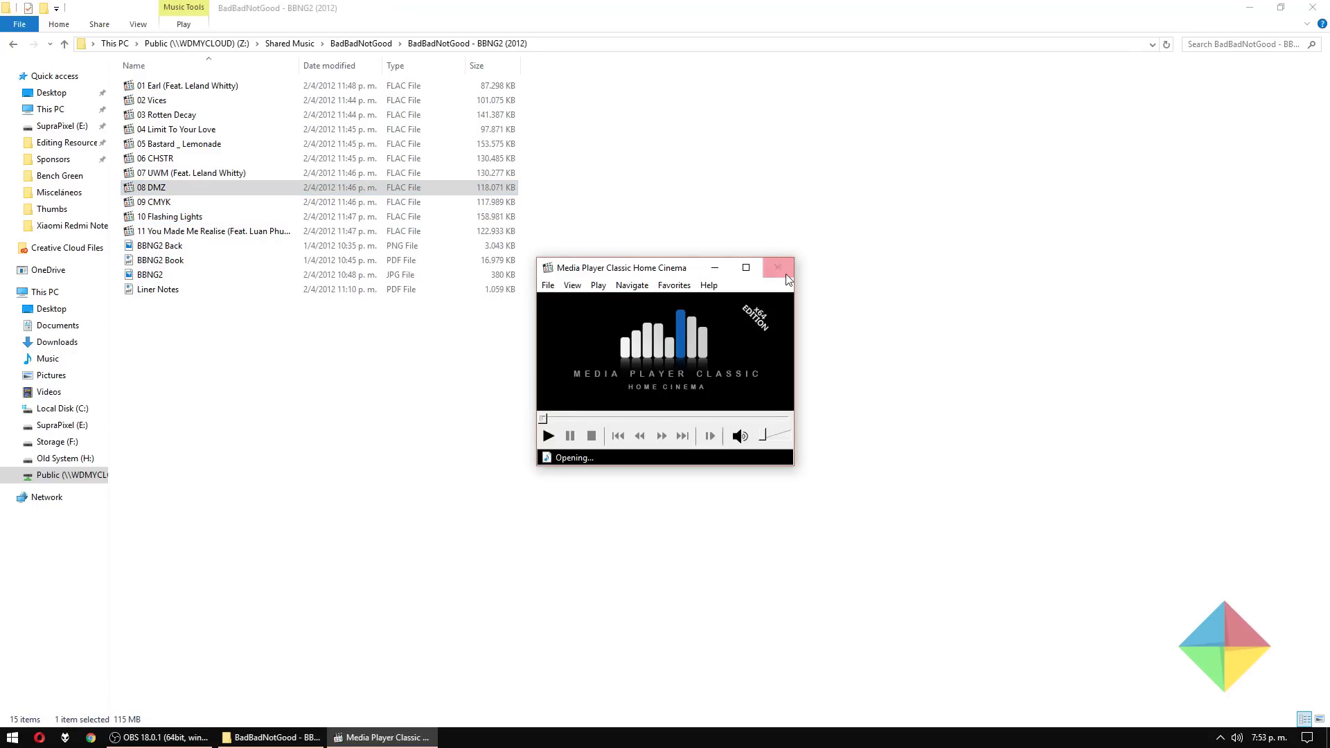
click(787, 276)
click(608, 418)
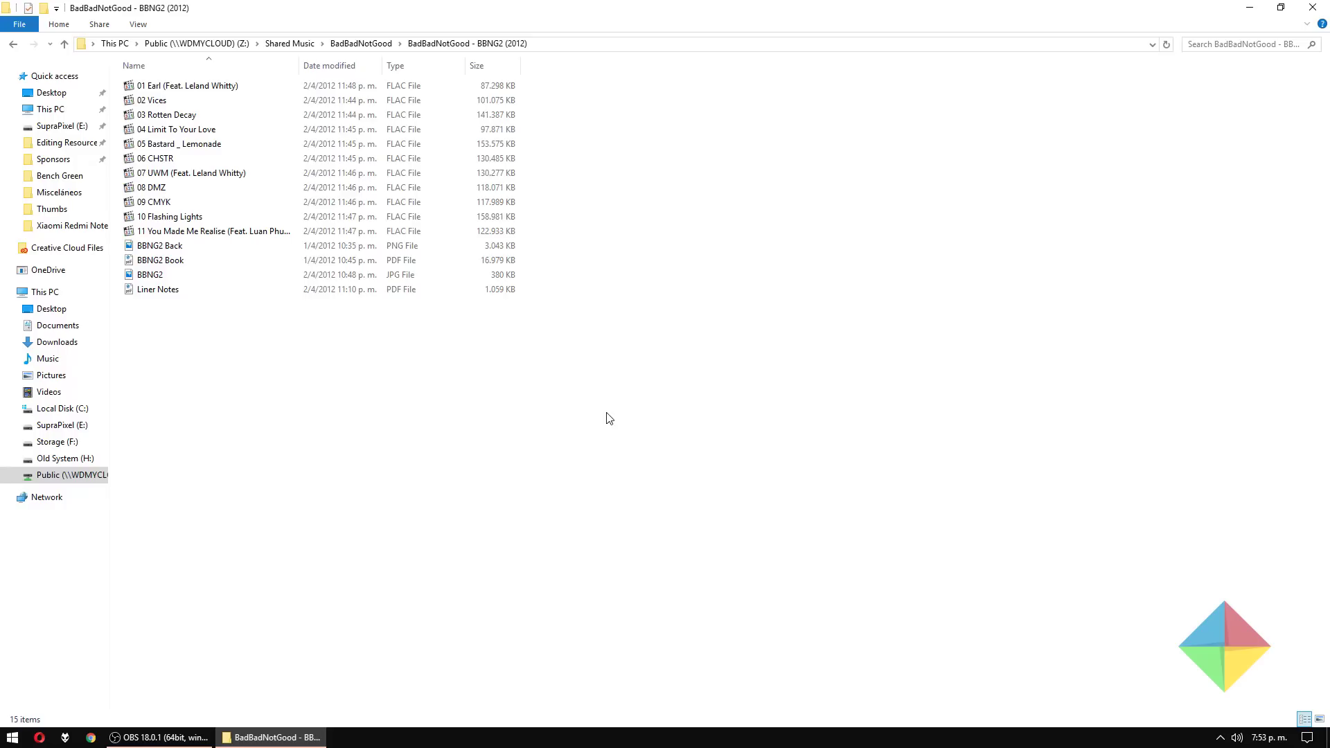
Step: Go back up from the album folder through the network drive to This PC
drag(637, 413, 602, 443)
key(BackSpace)
key(BackSpace)
key(BackSpace)
key(BackSpace)
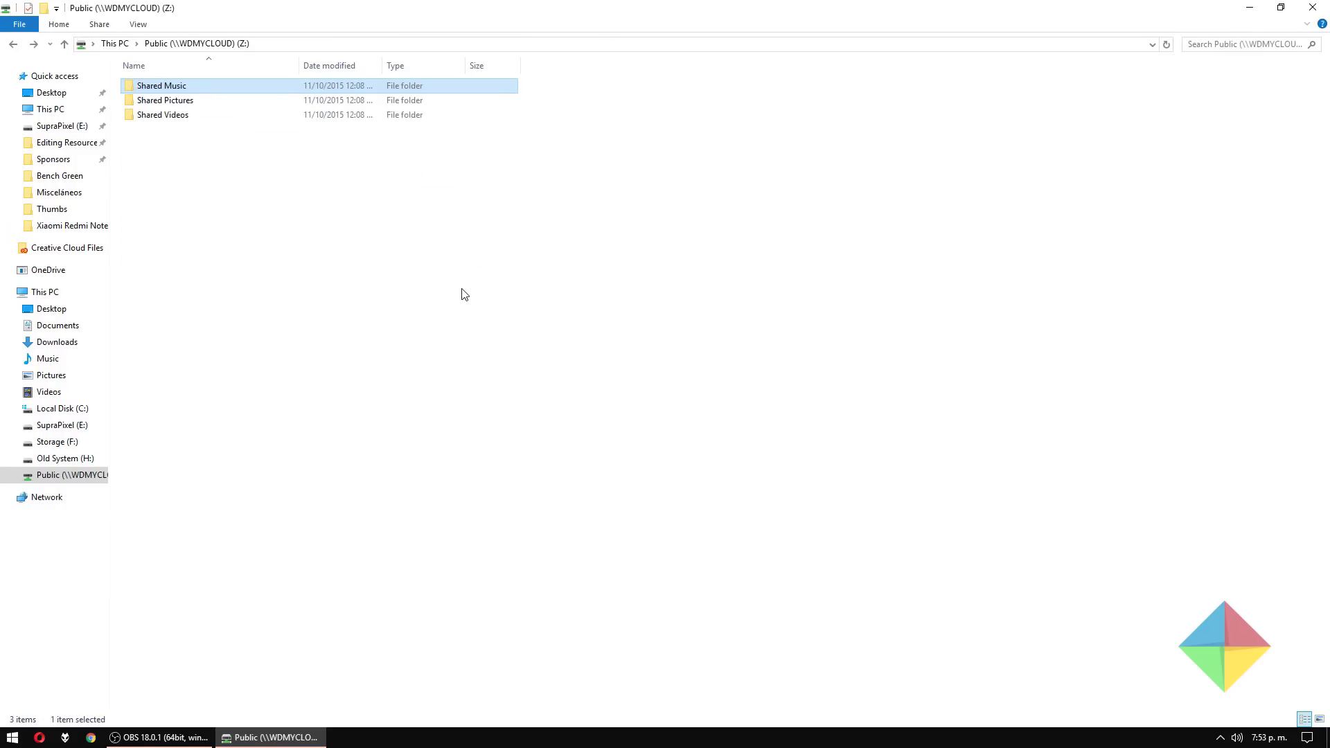
Step: Show the desktop and create a new text document there named pepe
key(super+d)
right_click(485, 260)
mouse_move(569, 406)
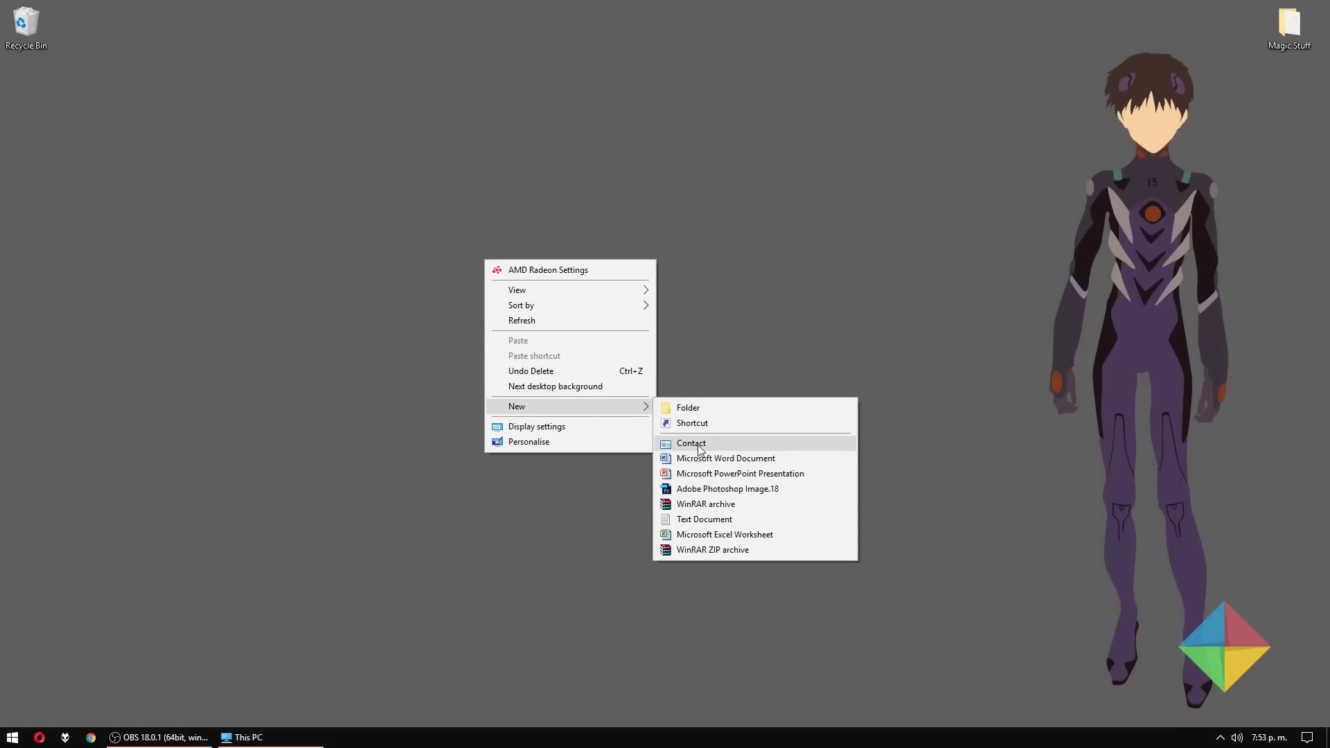
click(702, 520)
text(p)
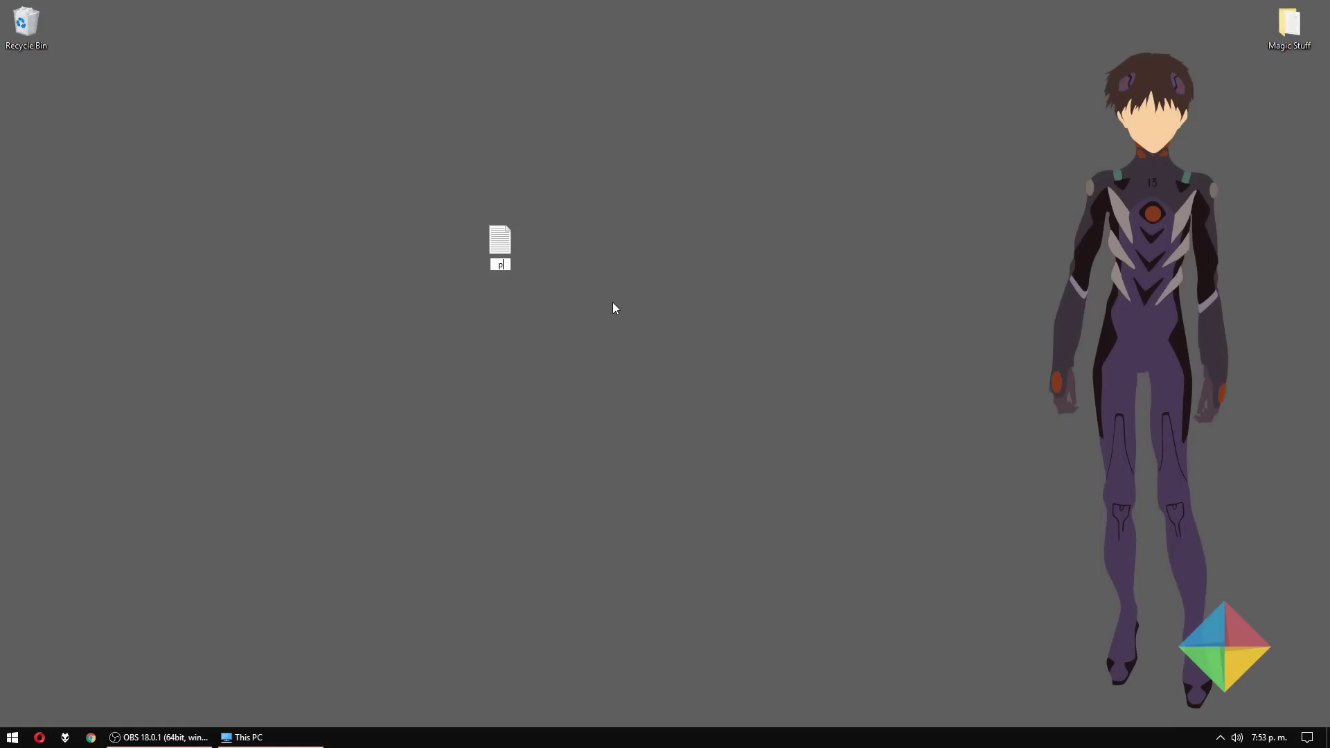
text(epep)
key(Return)
Step: Copy the pepe file from the desktop to the Public (Z:) network drive and open that drive
drag(518, 247, 230, 177)
click(230, 178)
double_click(230, 178)
drag(273, 248, 250, 153)
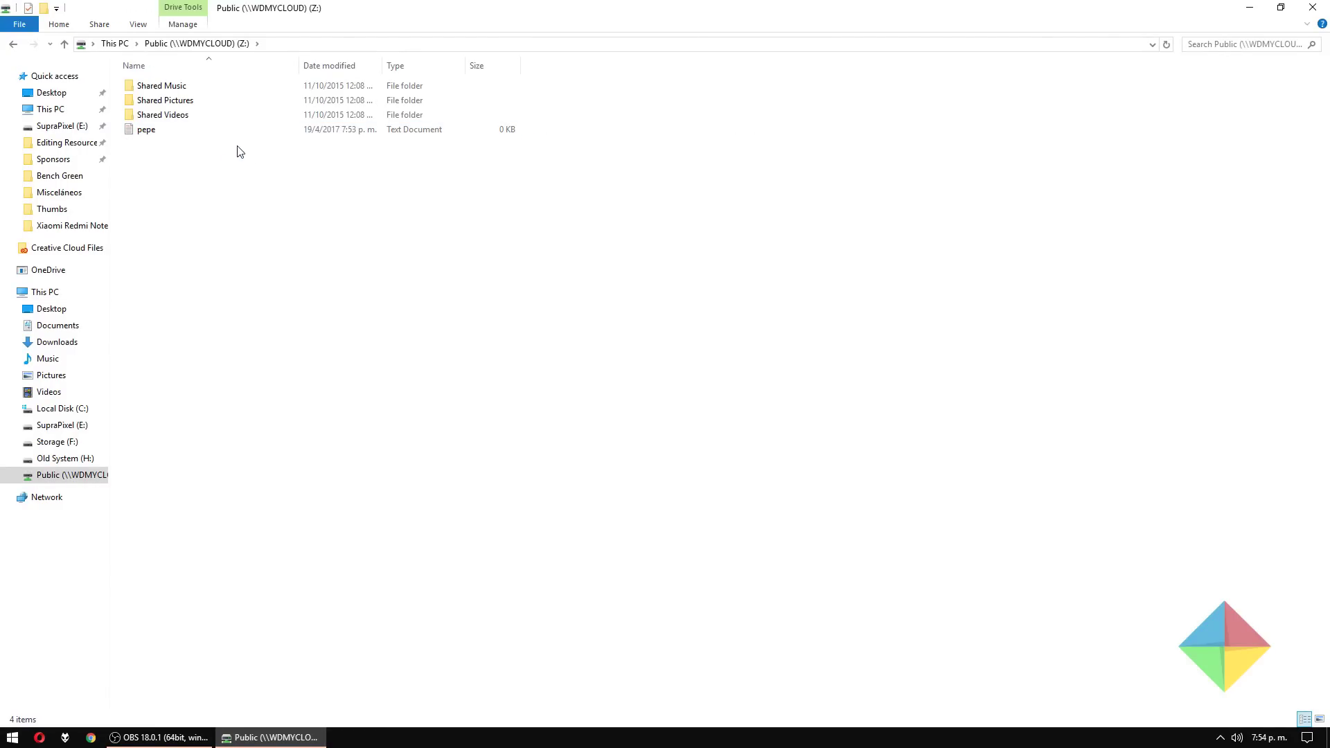
Step: Permanently delete pepe from the network drive, close the window, and move the desktop copy to the Recycle Bin
click(235, 135)
key(Delete)
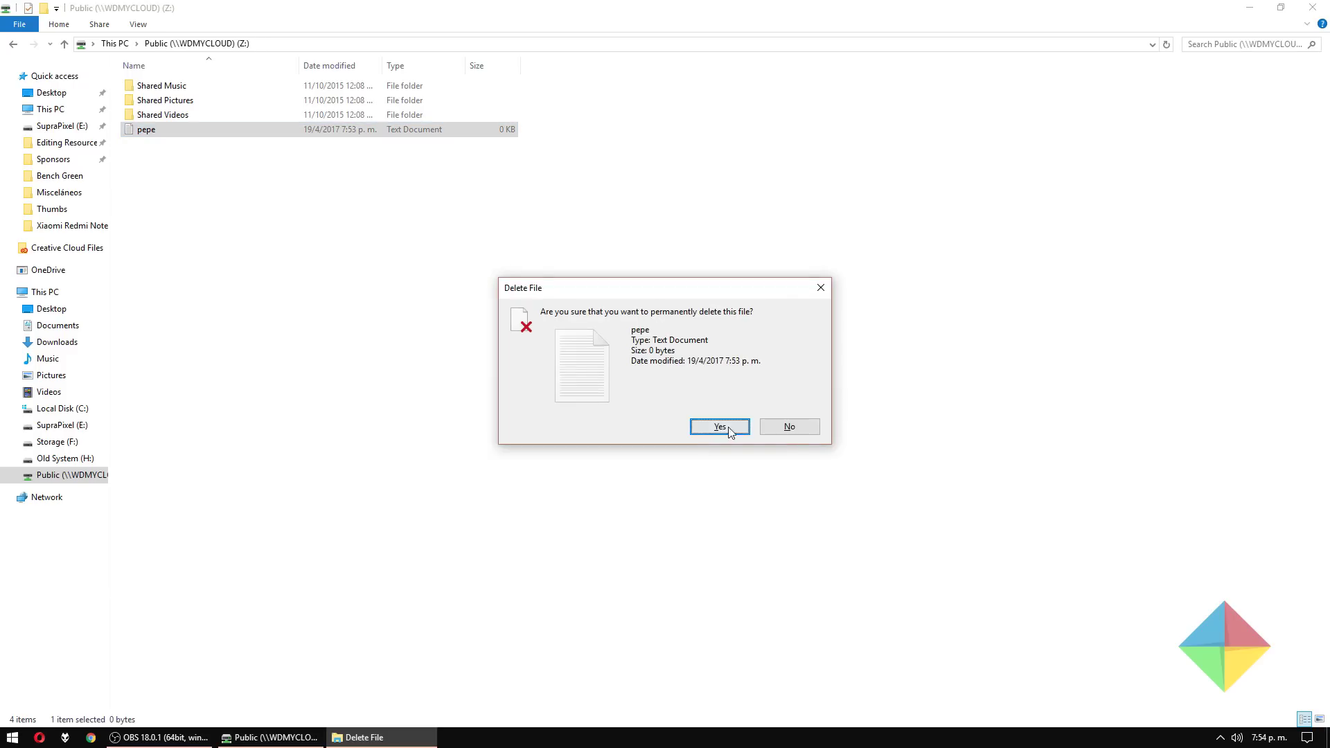
click(707, 428)
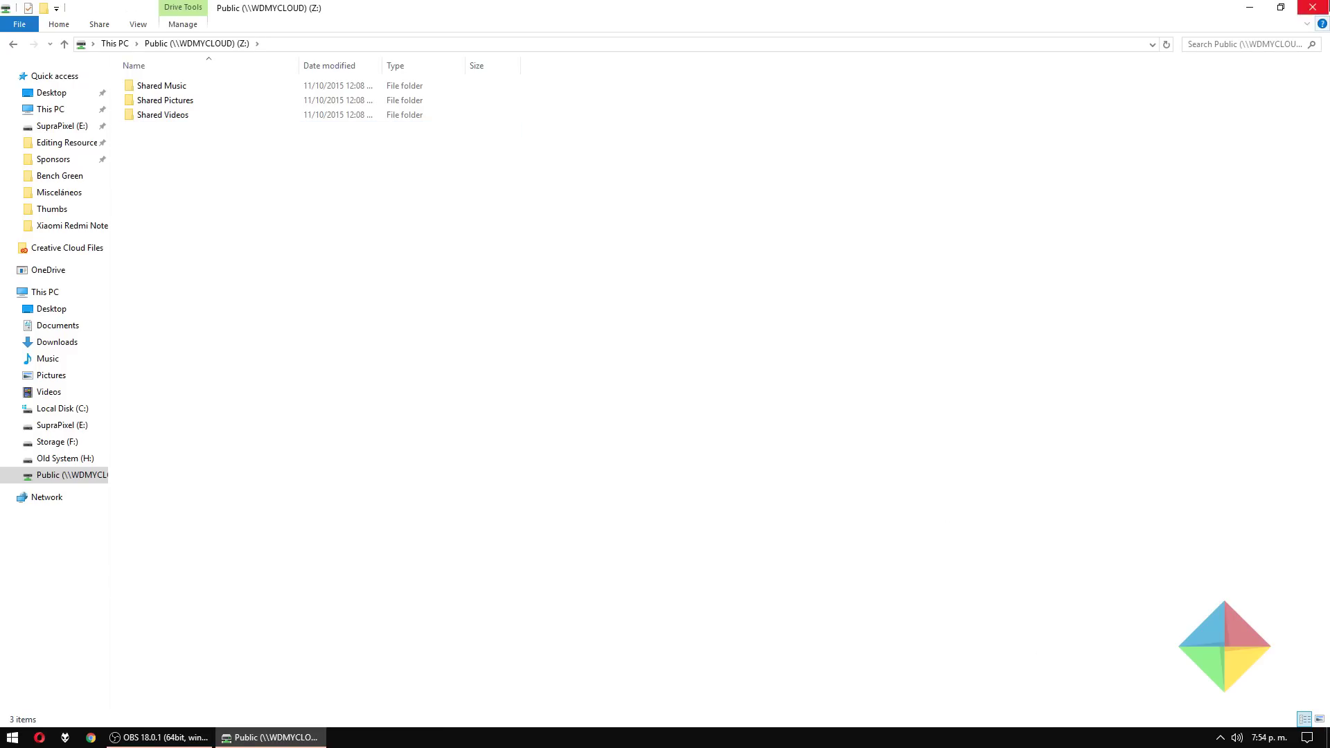
click(1312, 7)
drag(486, 239, 25, 24)
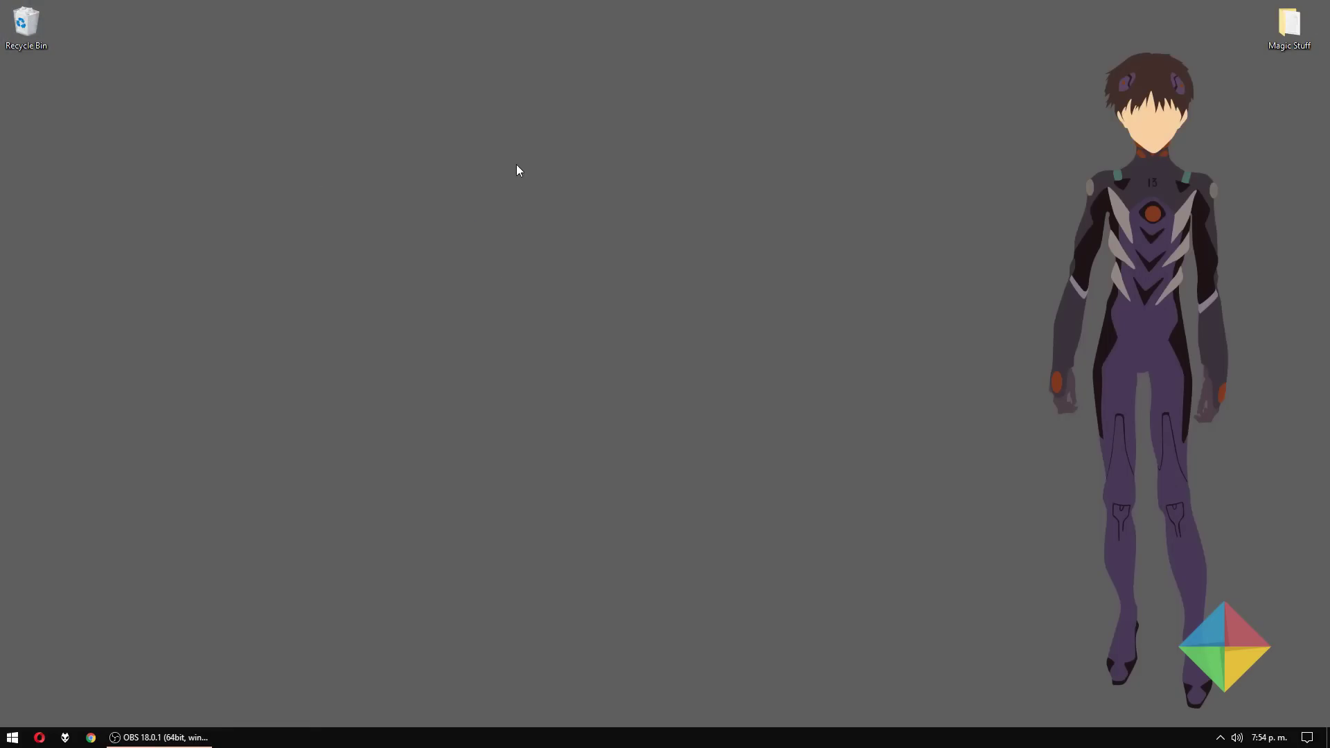
Step: Launch the WD My Cloud desktop app, accept the security alert, and maximize its window
key(super)
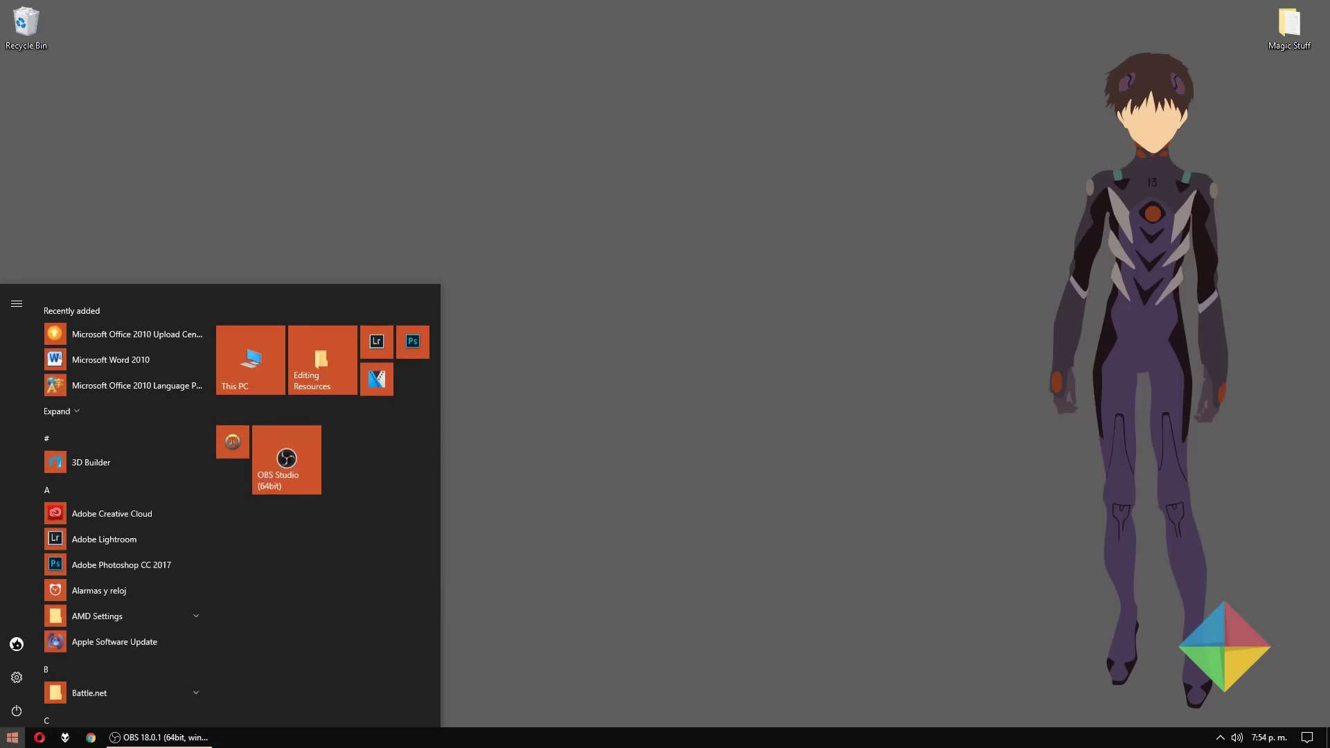
text(wd my)
key(Return)
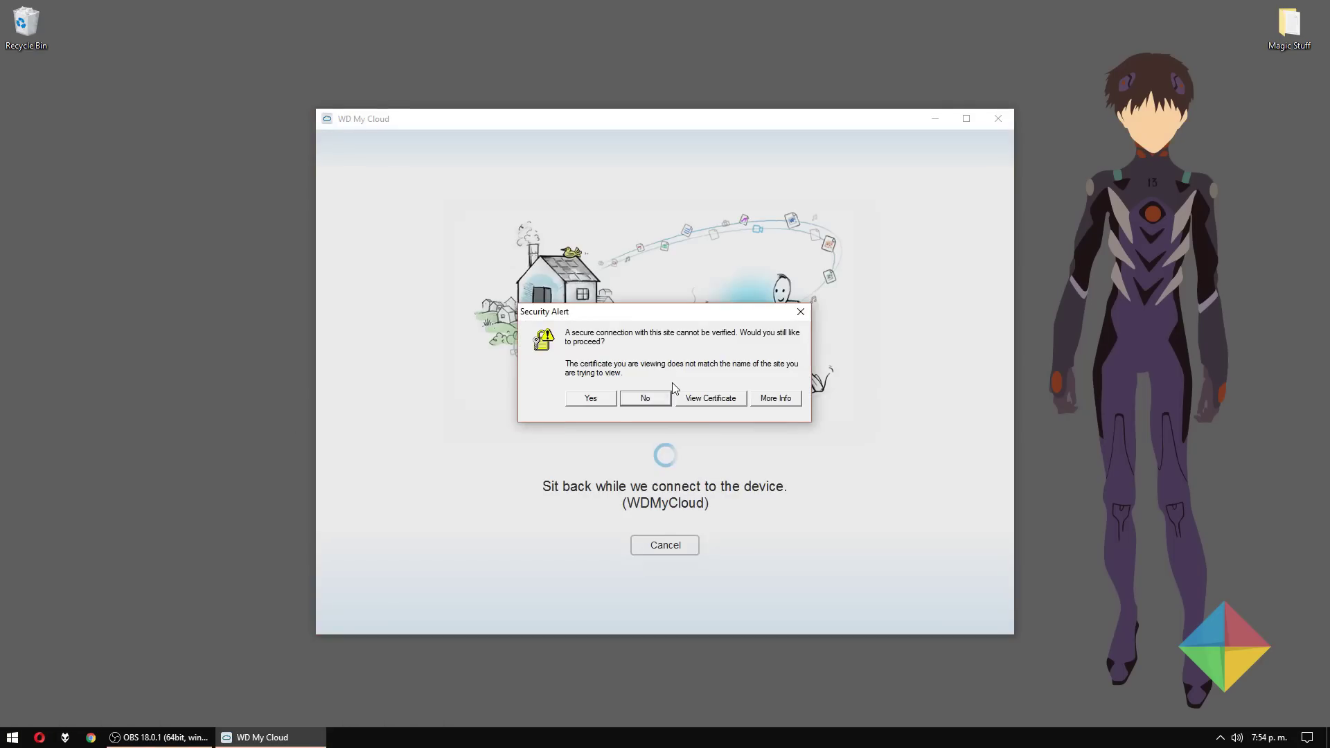
click(592, 397)
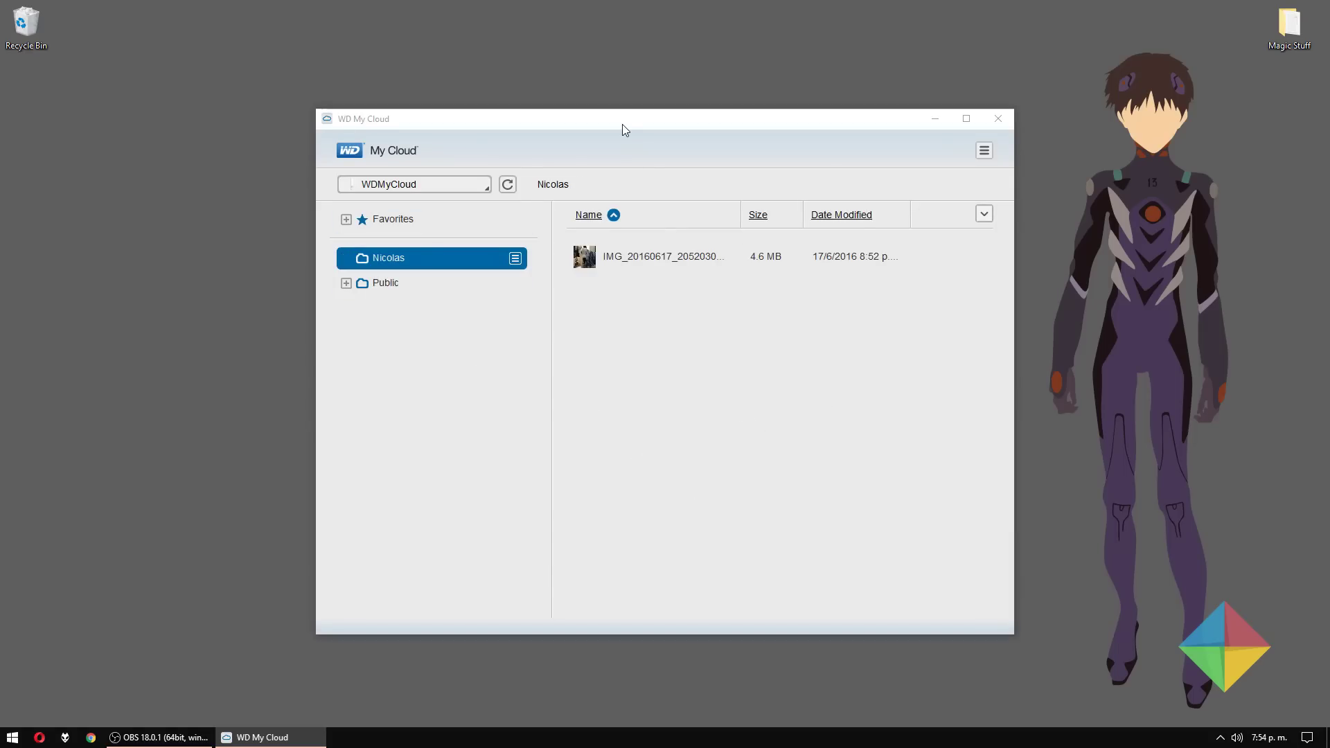
drag(625, 126, 622, 2)
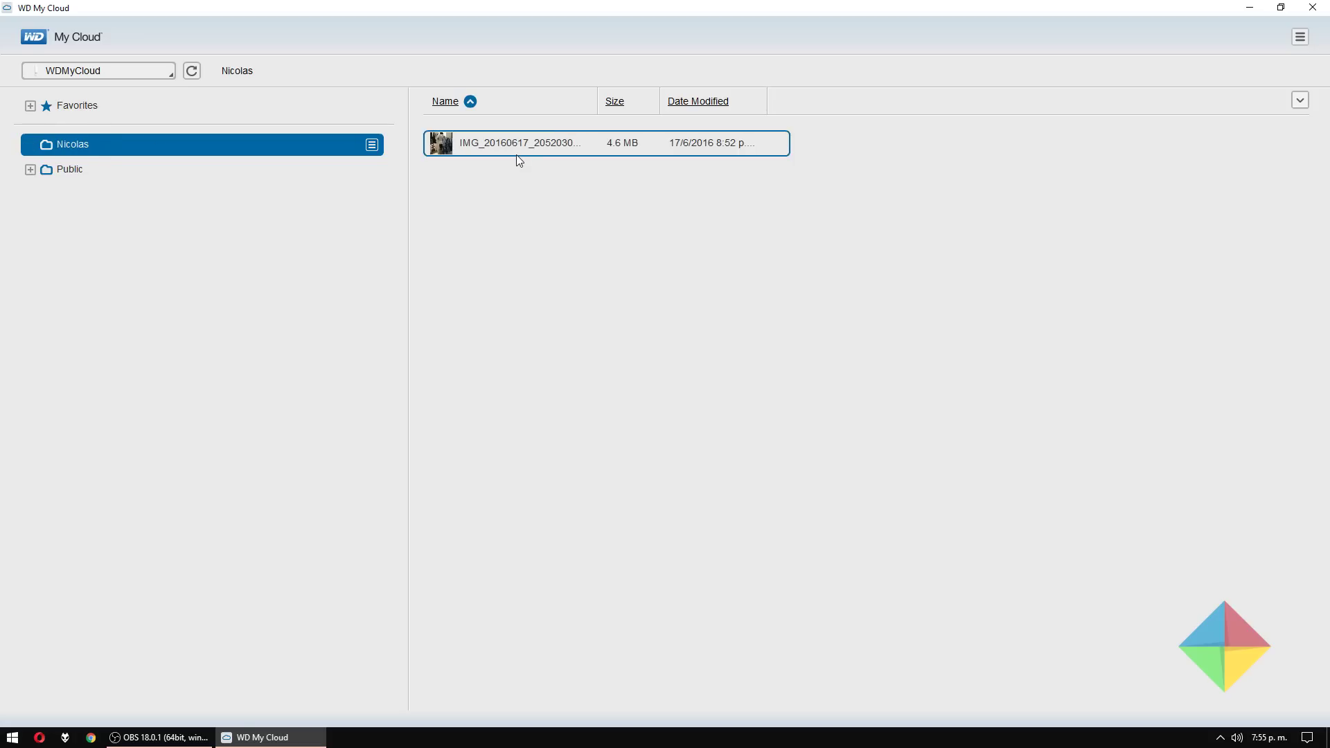
Step: View the only image in the personal user folder, IMG_20160617_205203059.jpg, and close the photo viewer
click(549, 140)
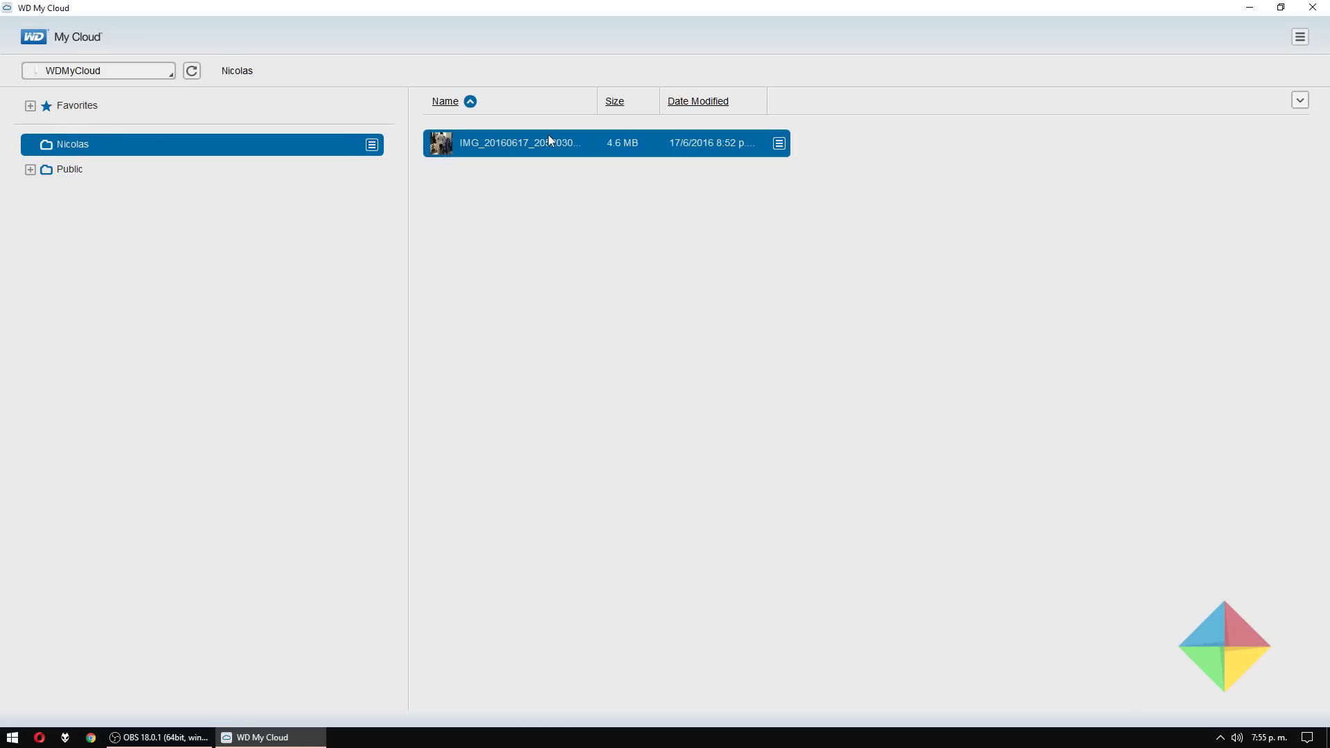
double_click(549, 139)
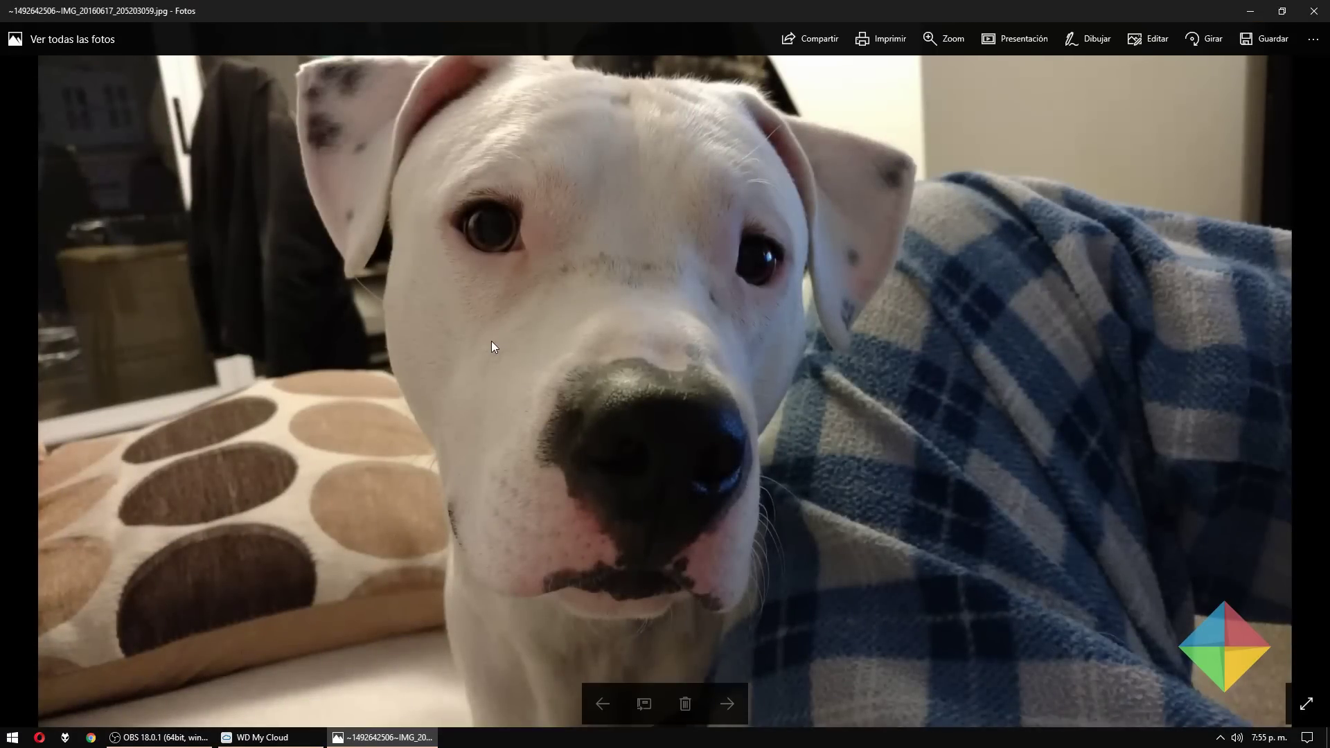
click(1313, 11)
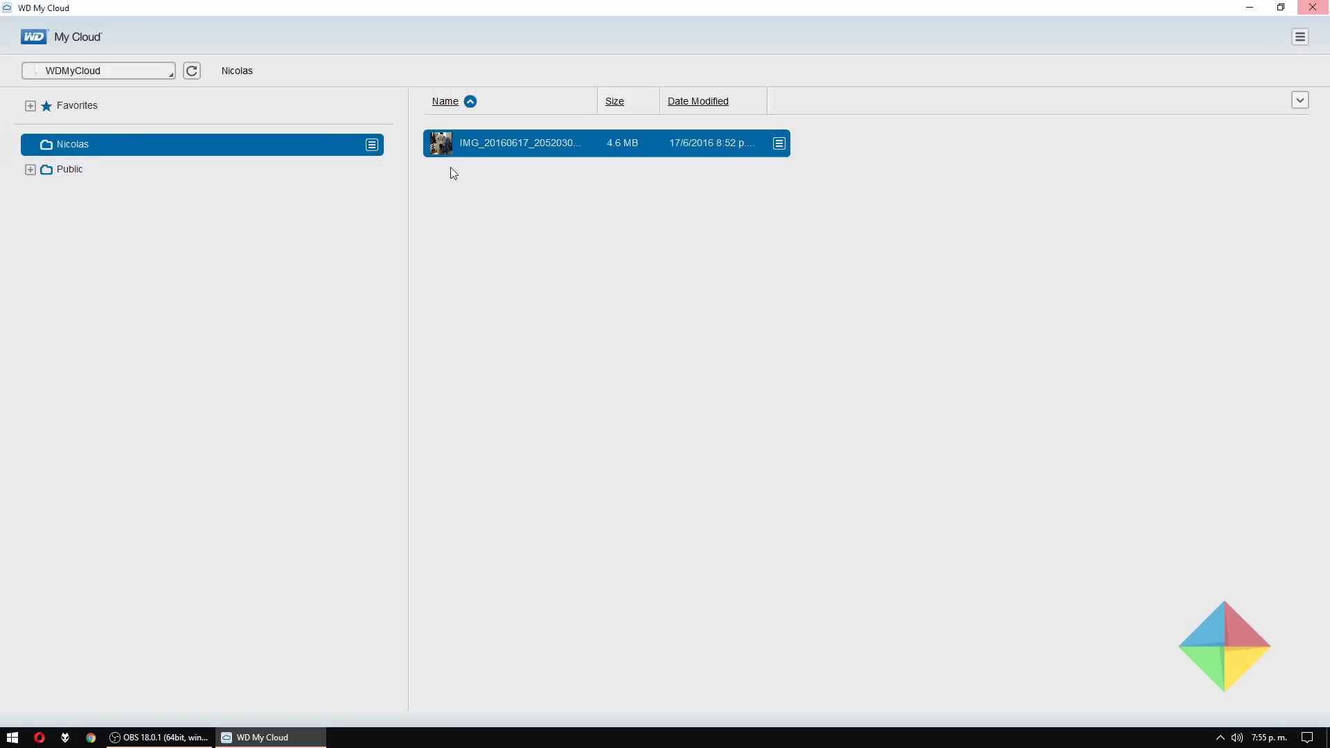
Step: Browse Public > Shared Music > BadBadNotGood to the BBNG (2011) album, play its first track, and close the player
click(75, 171)
double_click(501, 147)
double_click(502, 146)
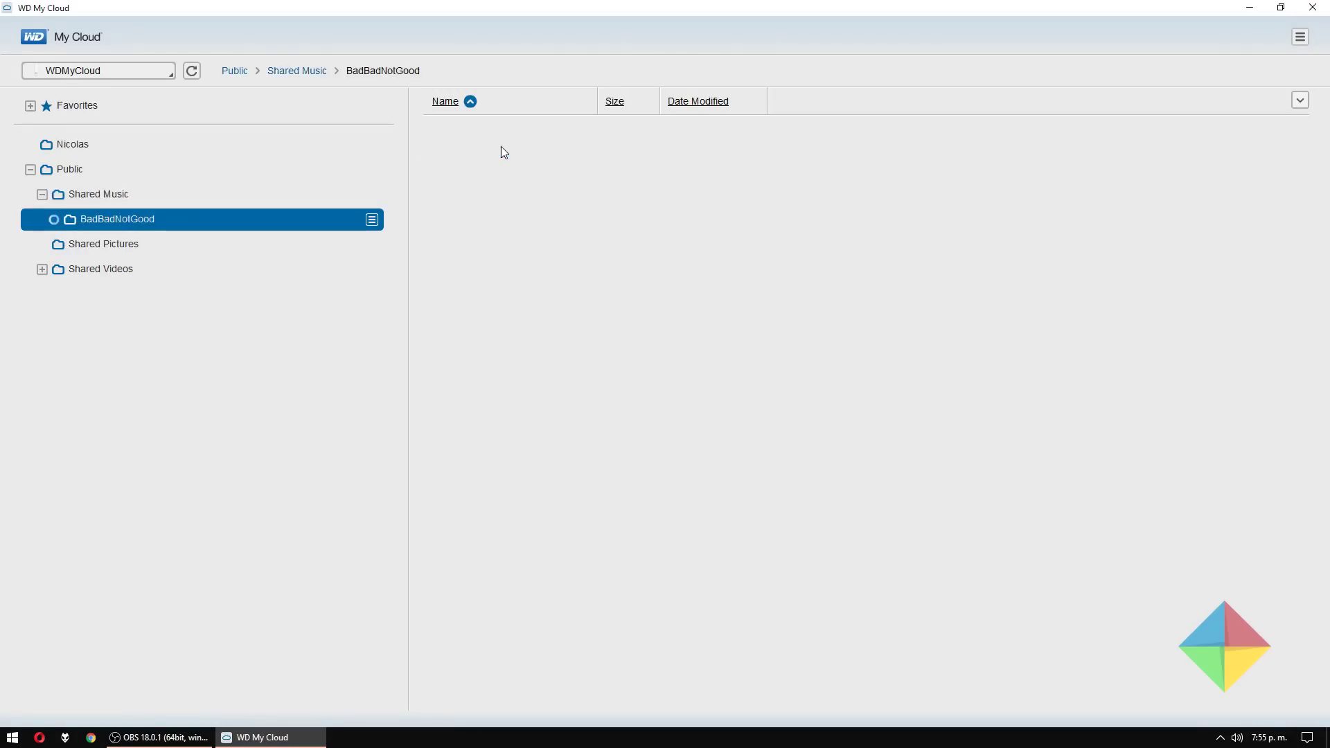
double_click(503, 147)
double_click(501, 153)
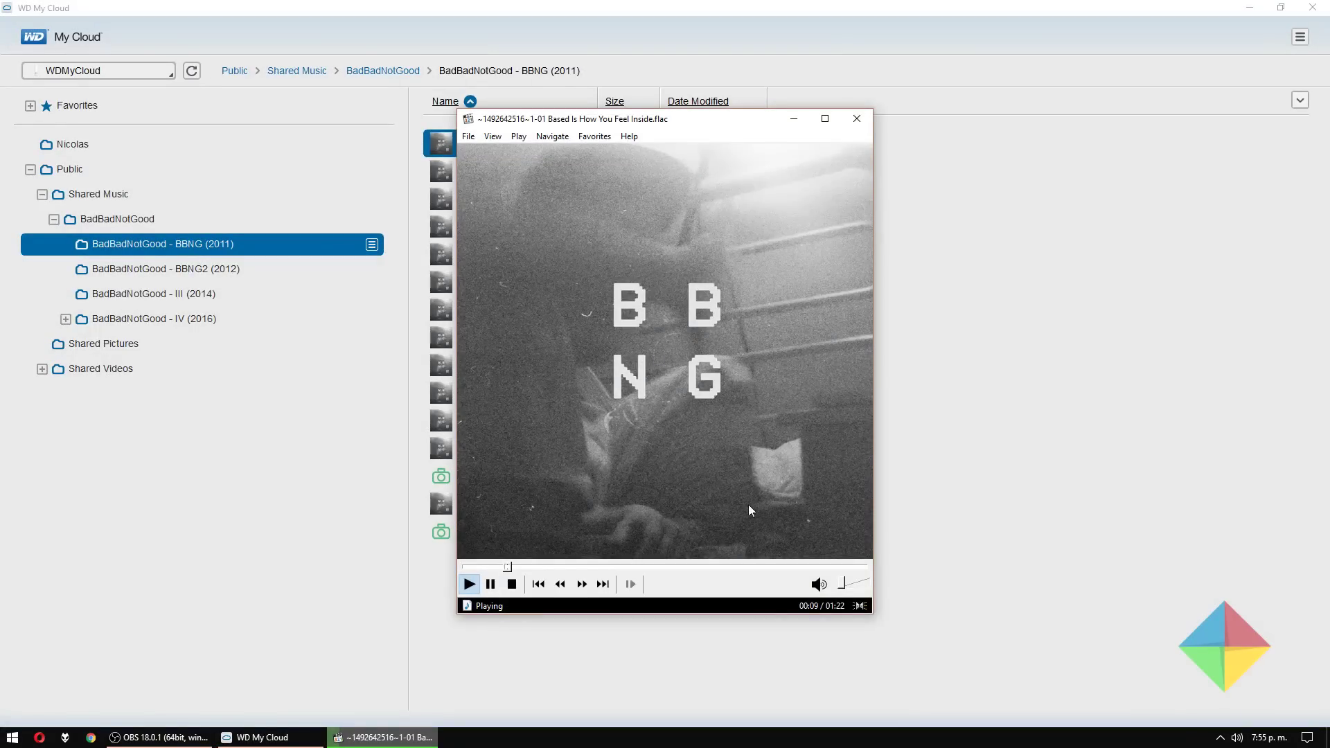
click(470, 7)
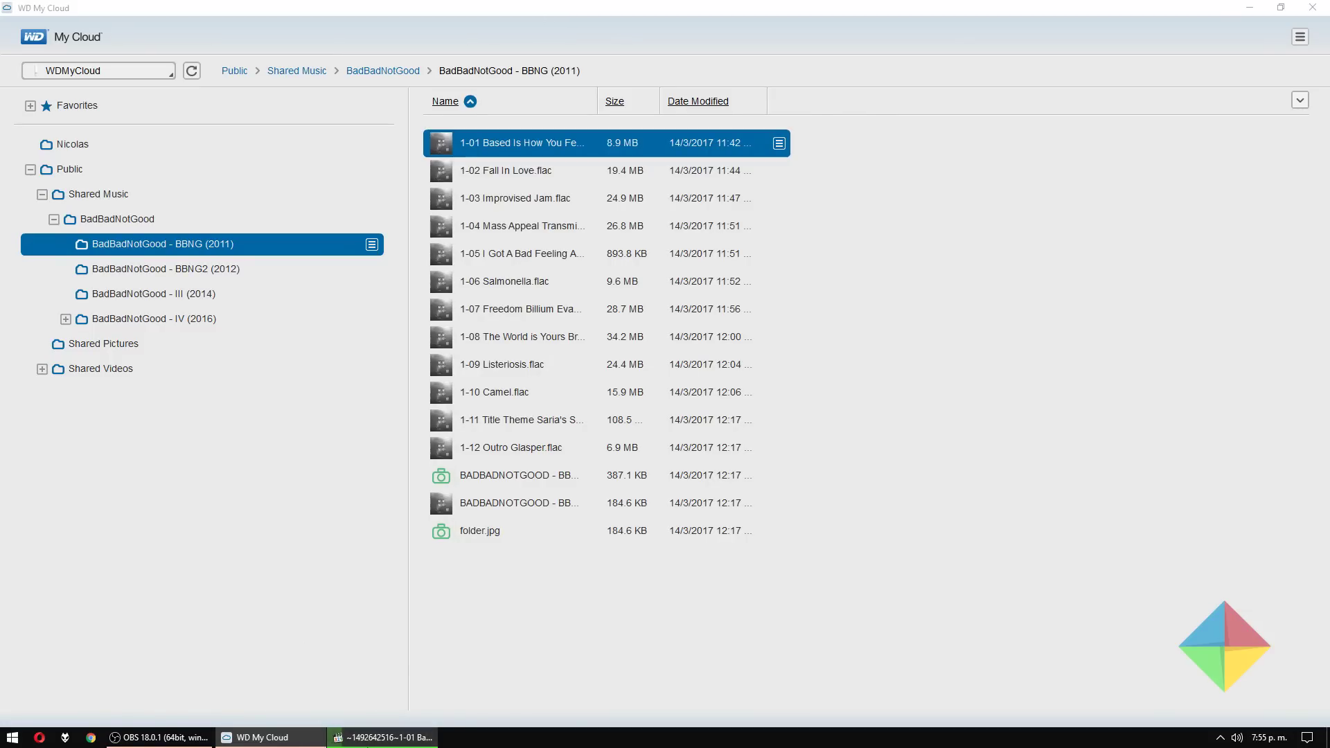
click(385, 737)
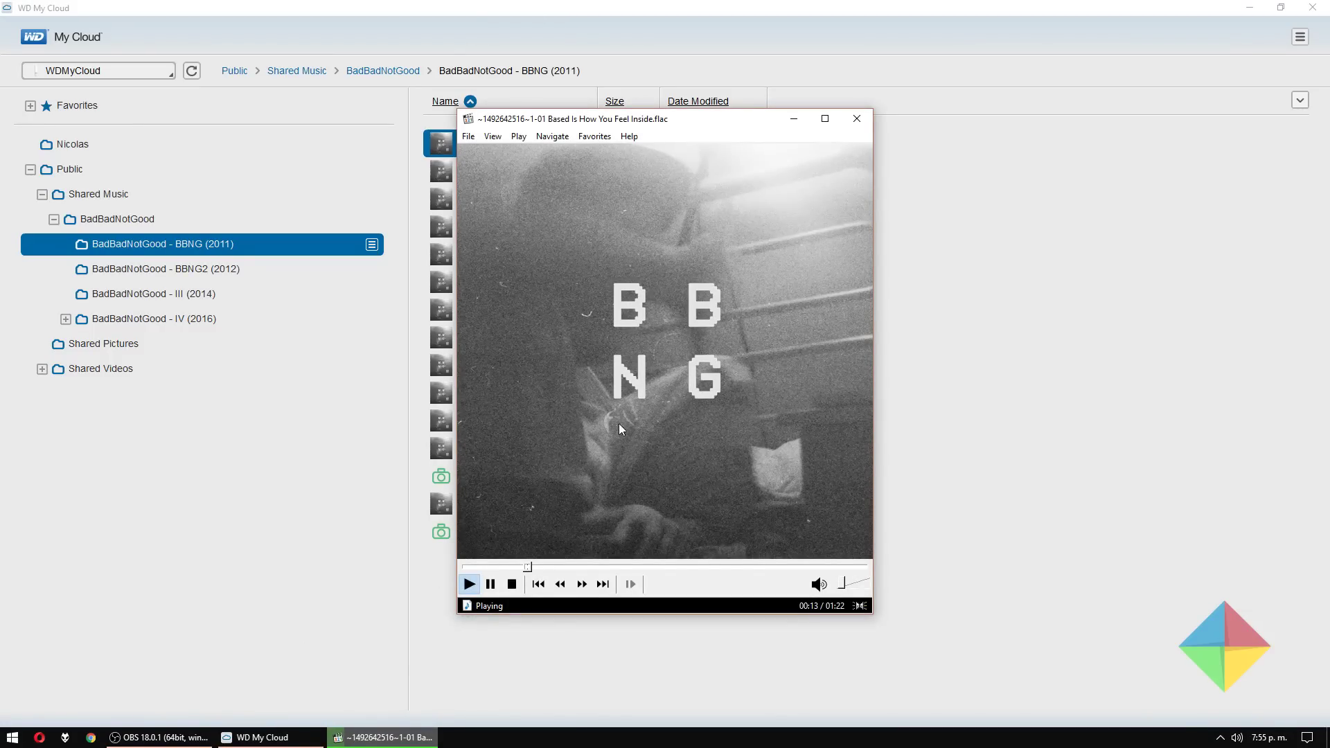
click(857, 121)
drag(986, 424, 923, 362)
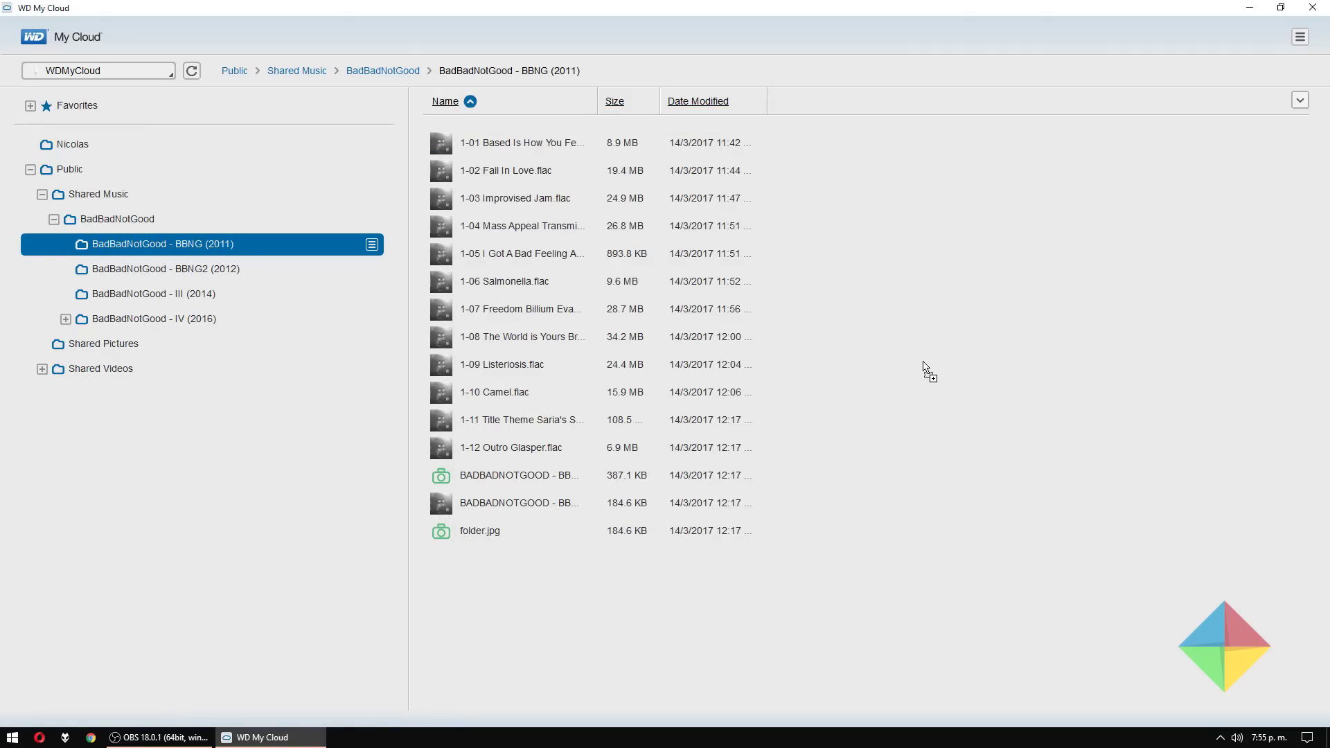
Step: Close the WD My Cloud app and open the Public (Z:) network drive in File Explorer
key(alt+F4)
key(super)
key(super+e)
drag(296, 318, 207, 183)
double_click(207, 183)
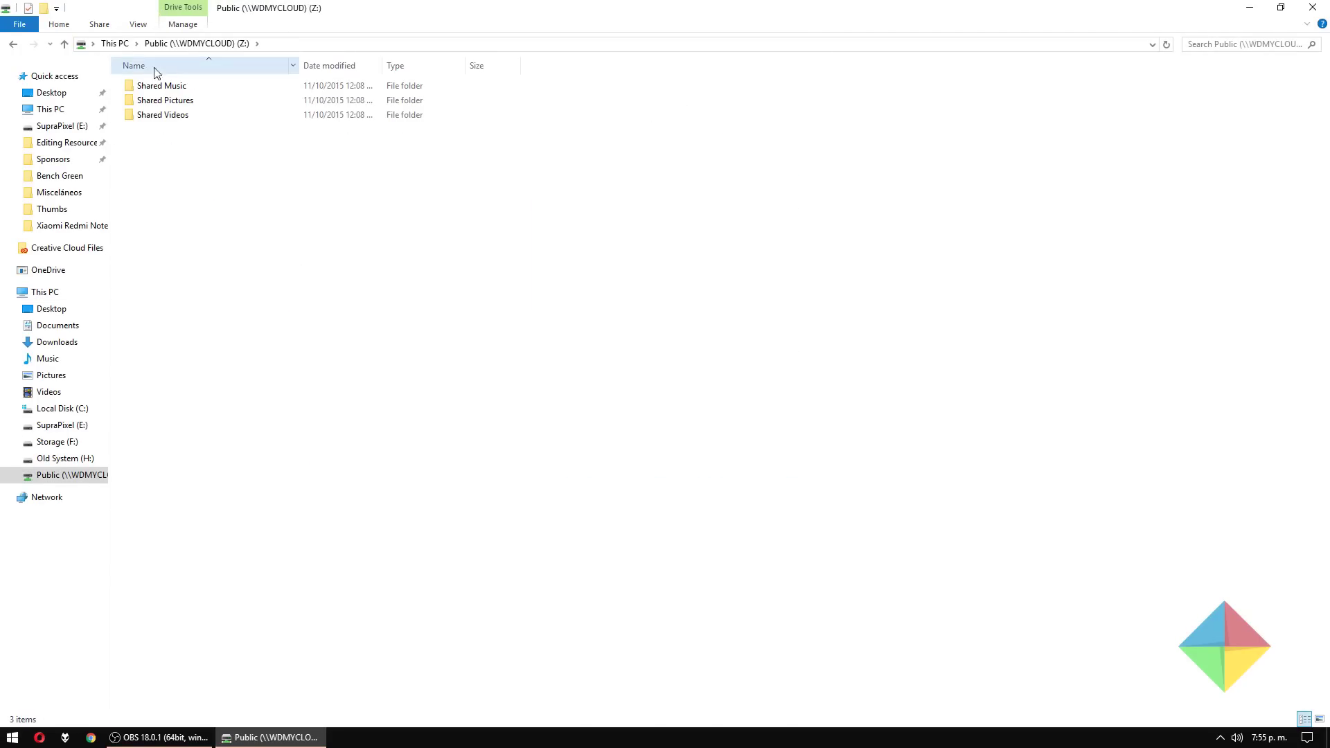
Step: Return to This PC, reopen the Public (Z:) network drive, and close the File Explorer window
click(115, 43)
drag(370, 300, 352, 254)
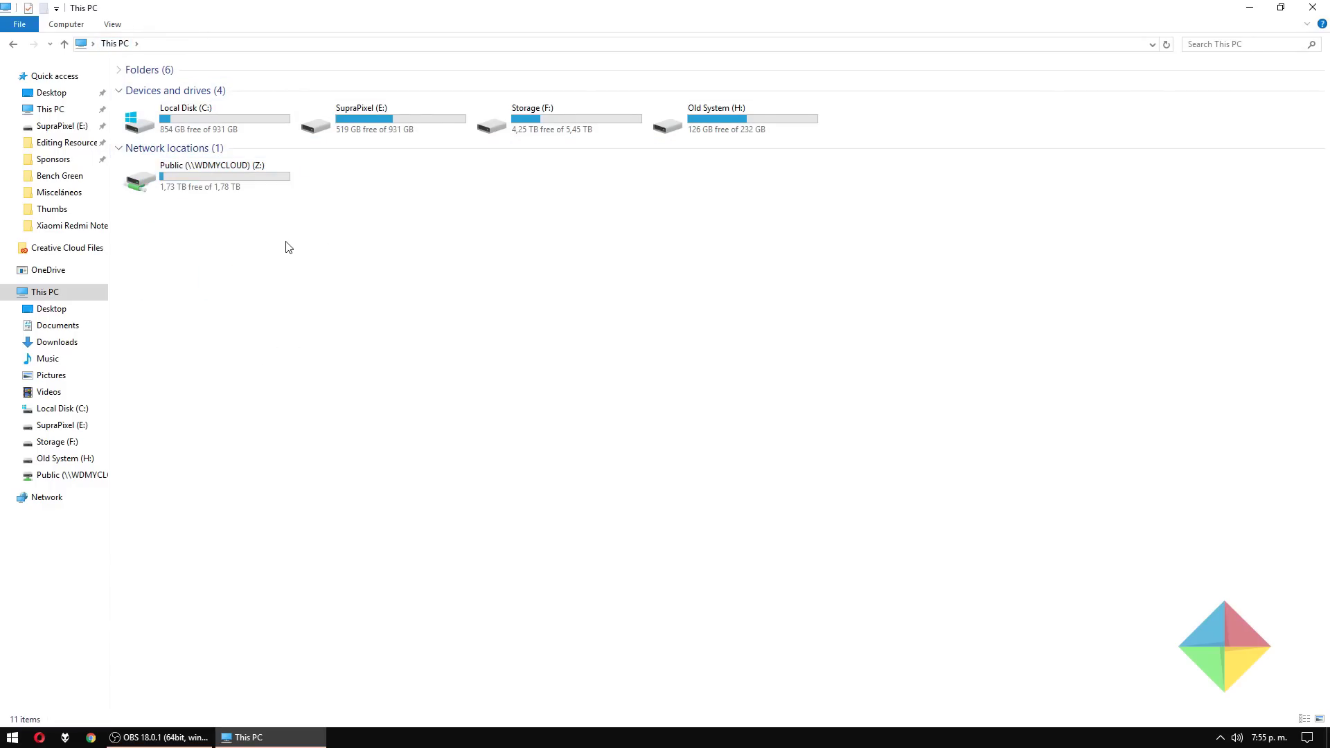
double_click(208, 174)
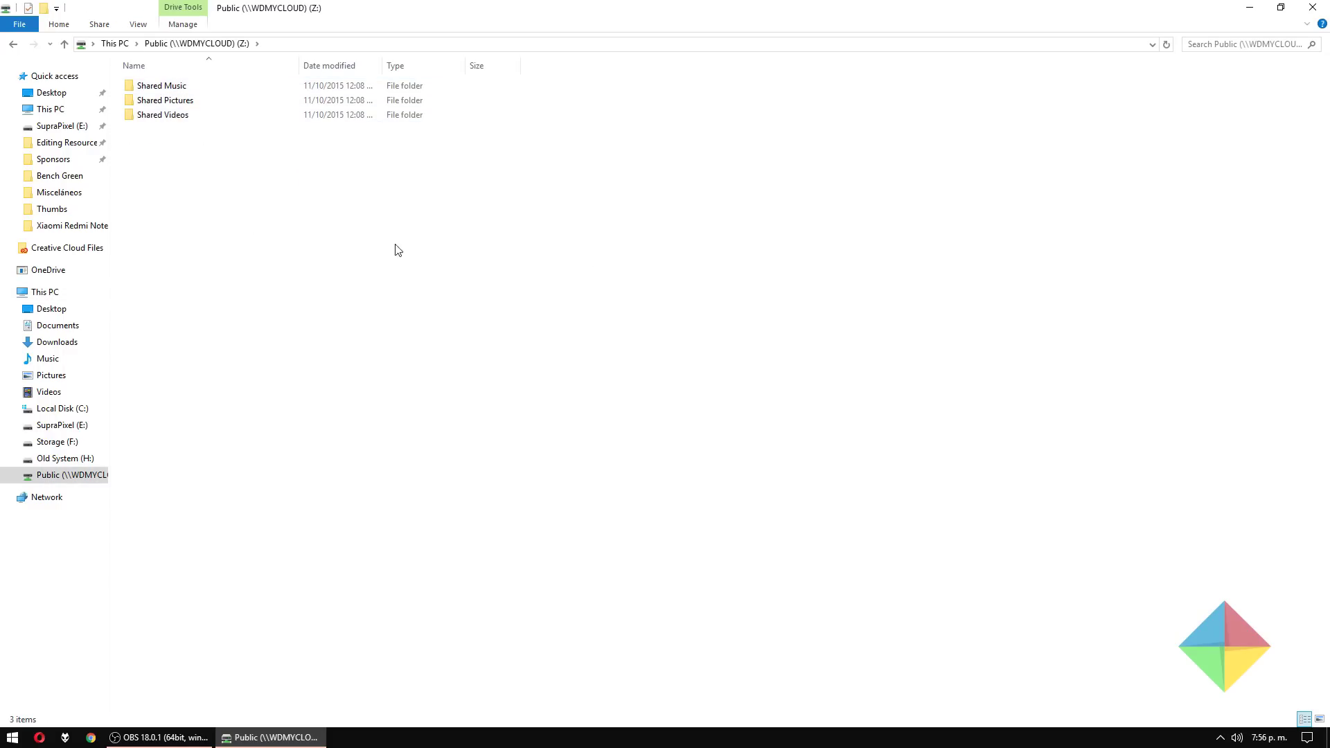
key(alt+F4)
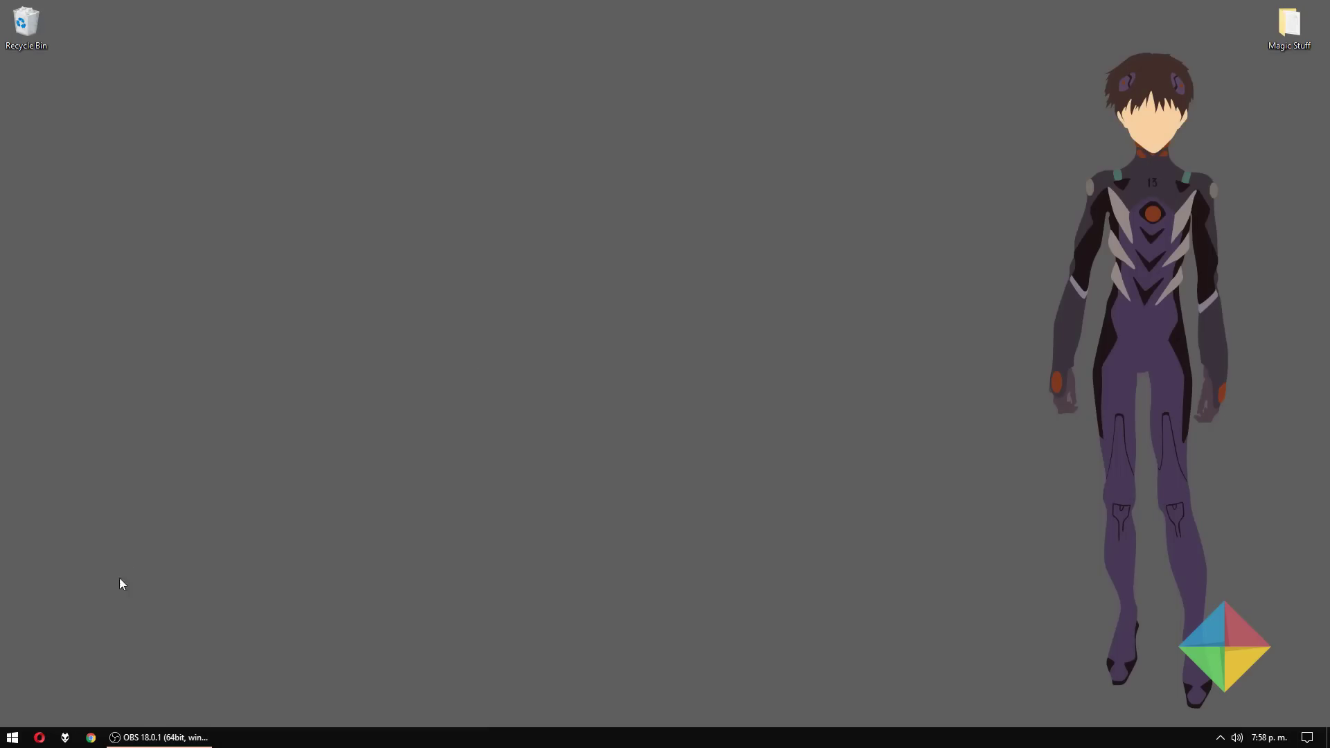
Step: Switch to Google Chrome and load the device's web interface at wdmycloud/
click(90, 740)
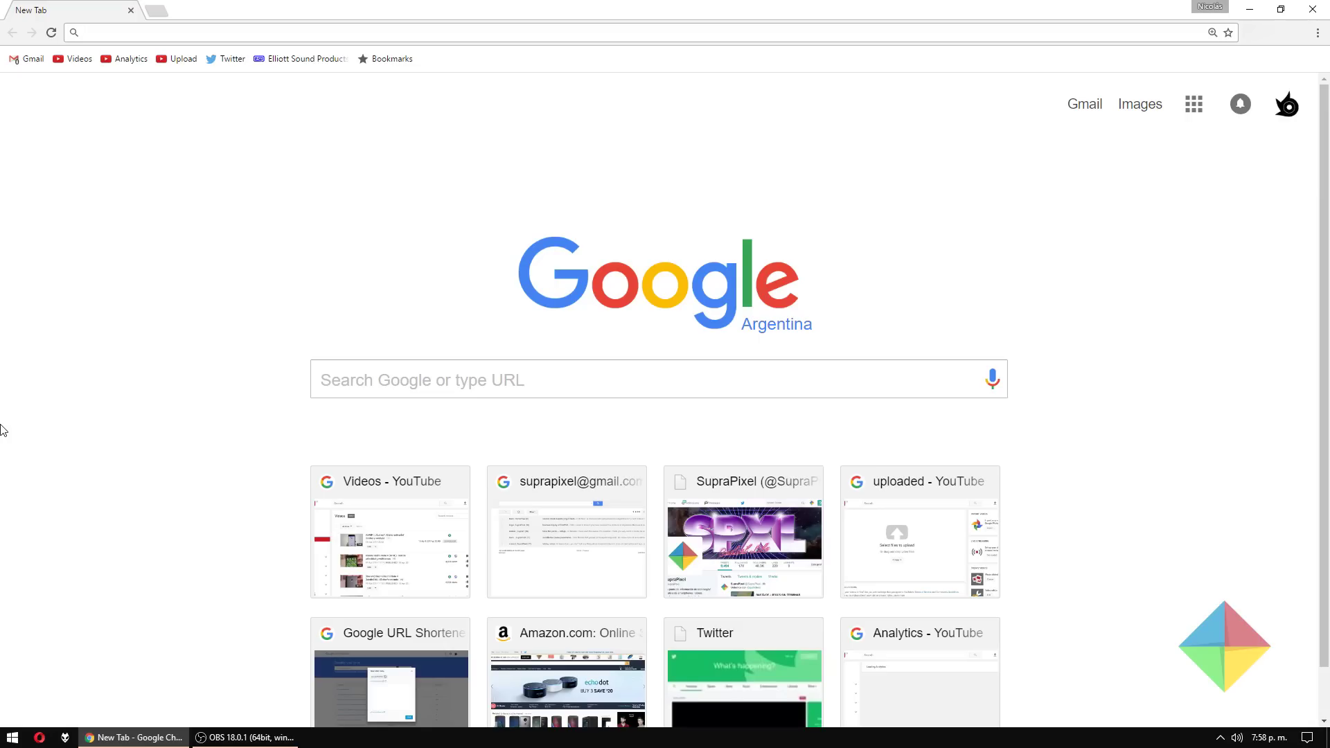
text(wdm)
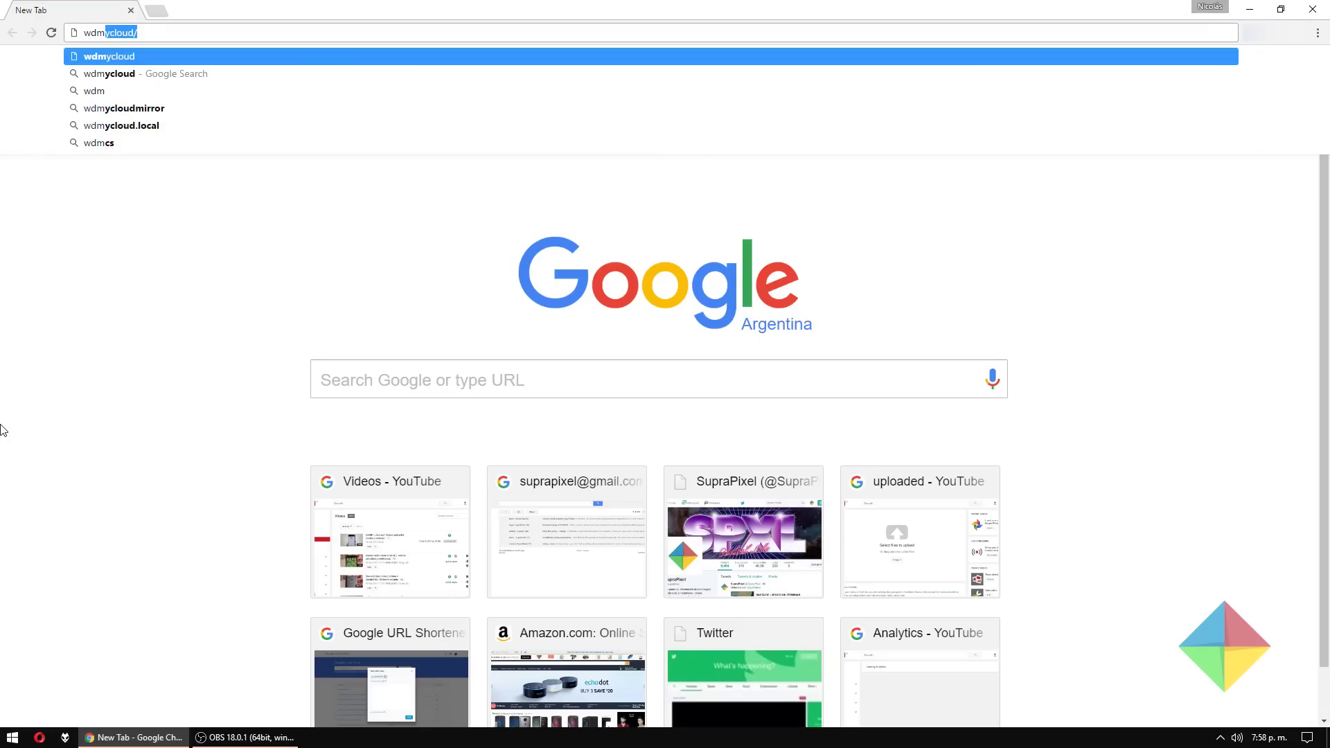
key(Return)
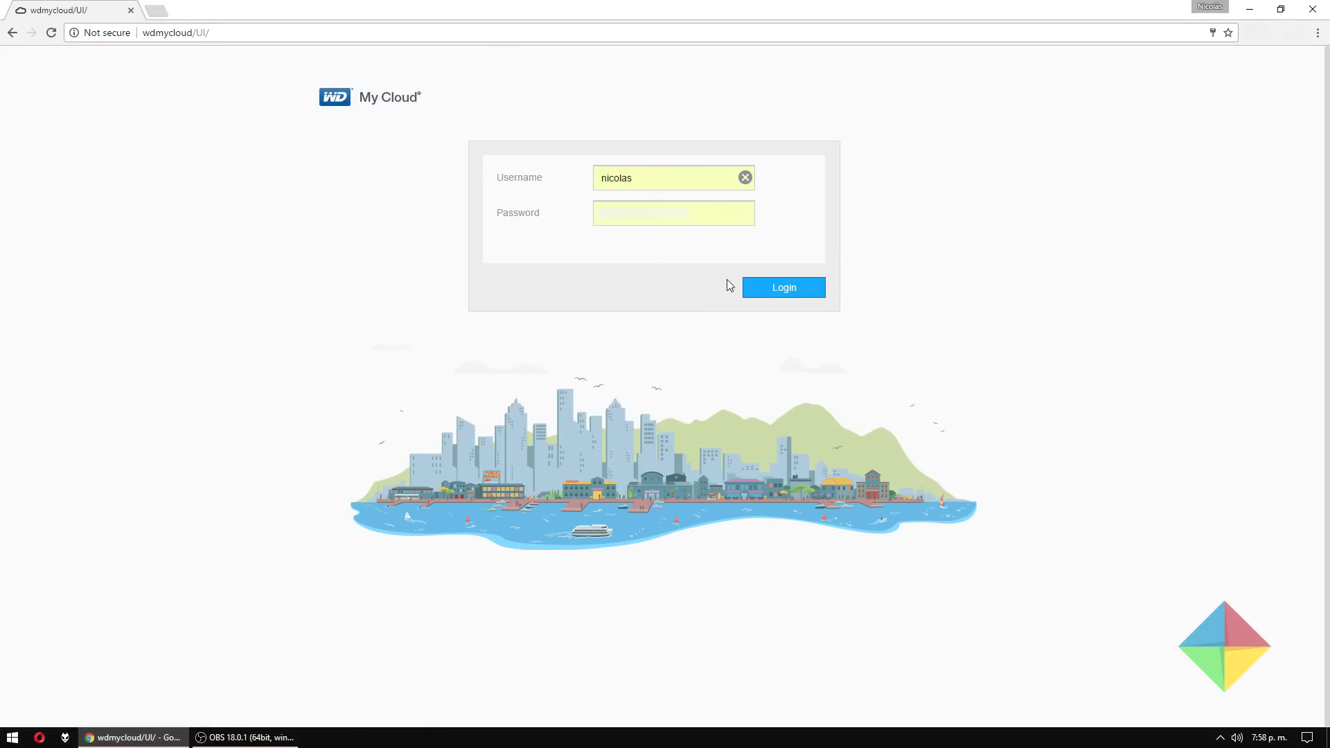
Step: Log in to the device's dashboard and view the forms for adding a user and a share without saving anything
click(770, 289)
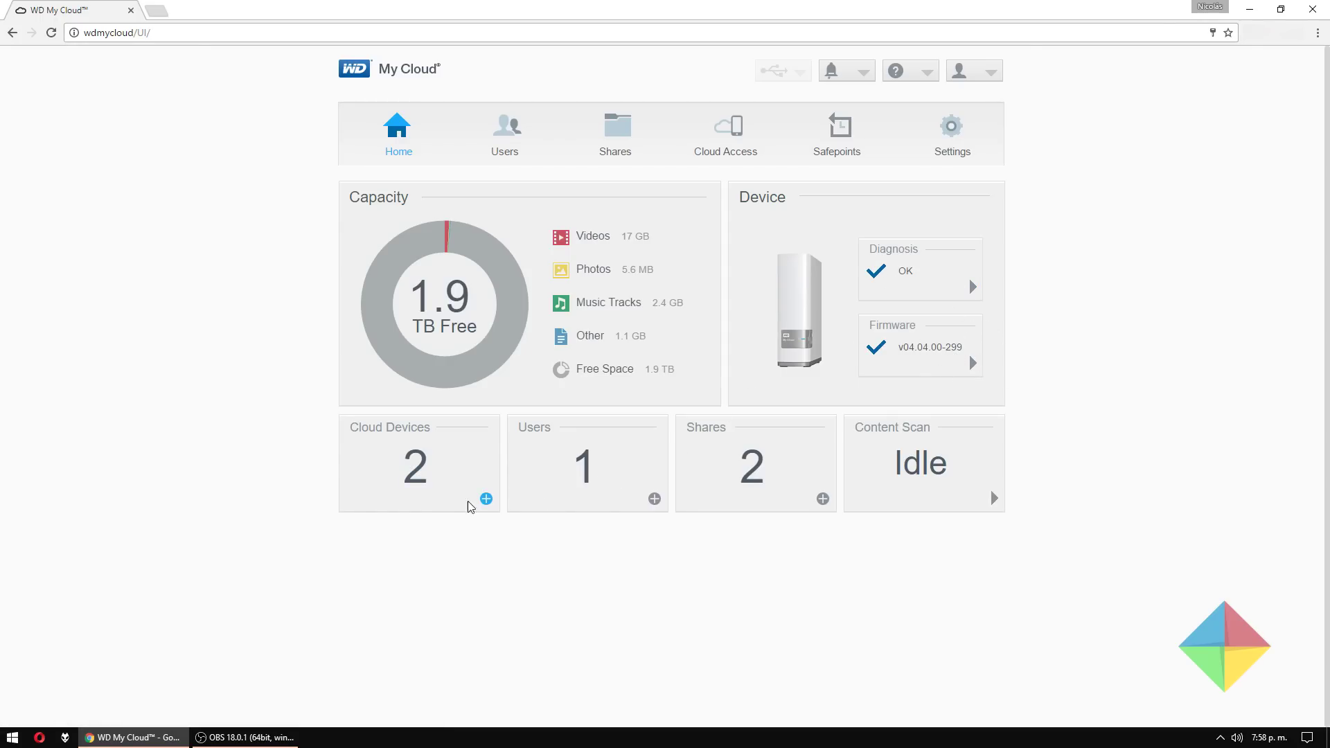
click(653, 499)
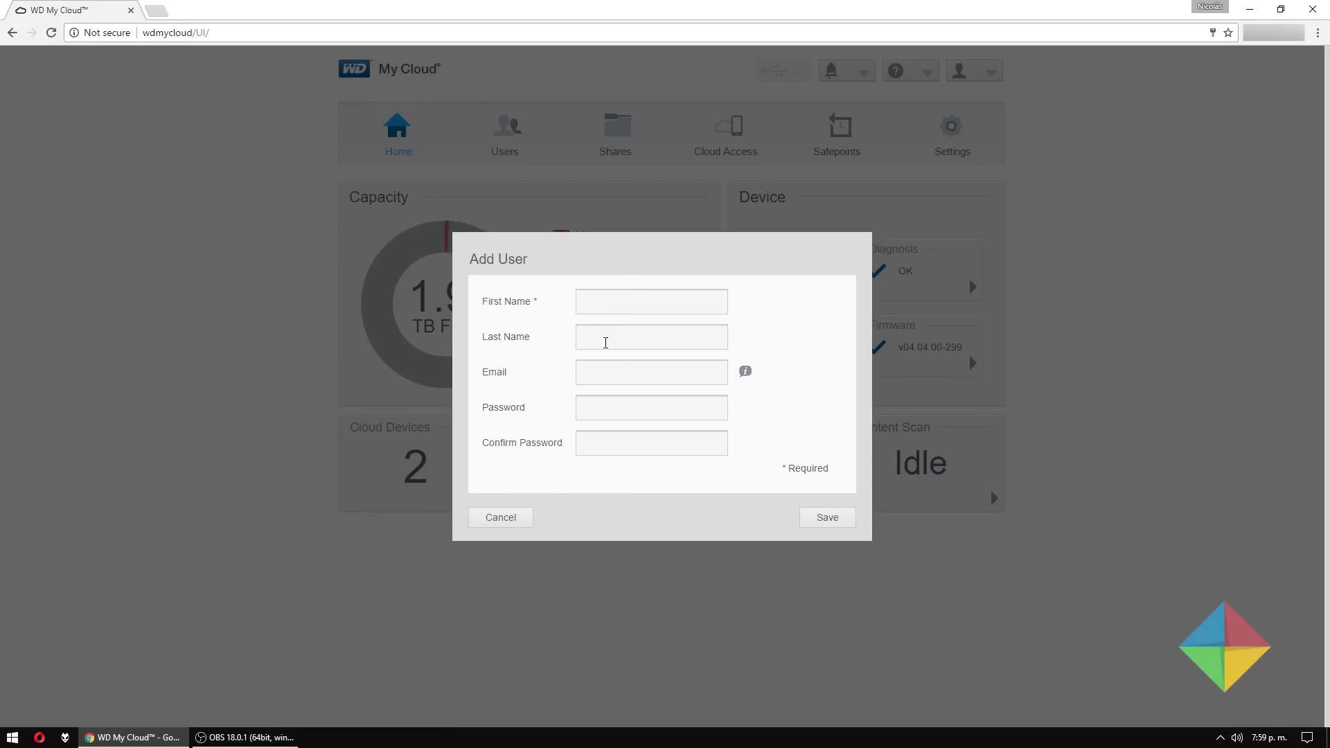
click(503, 523)
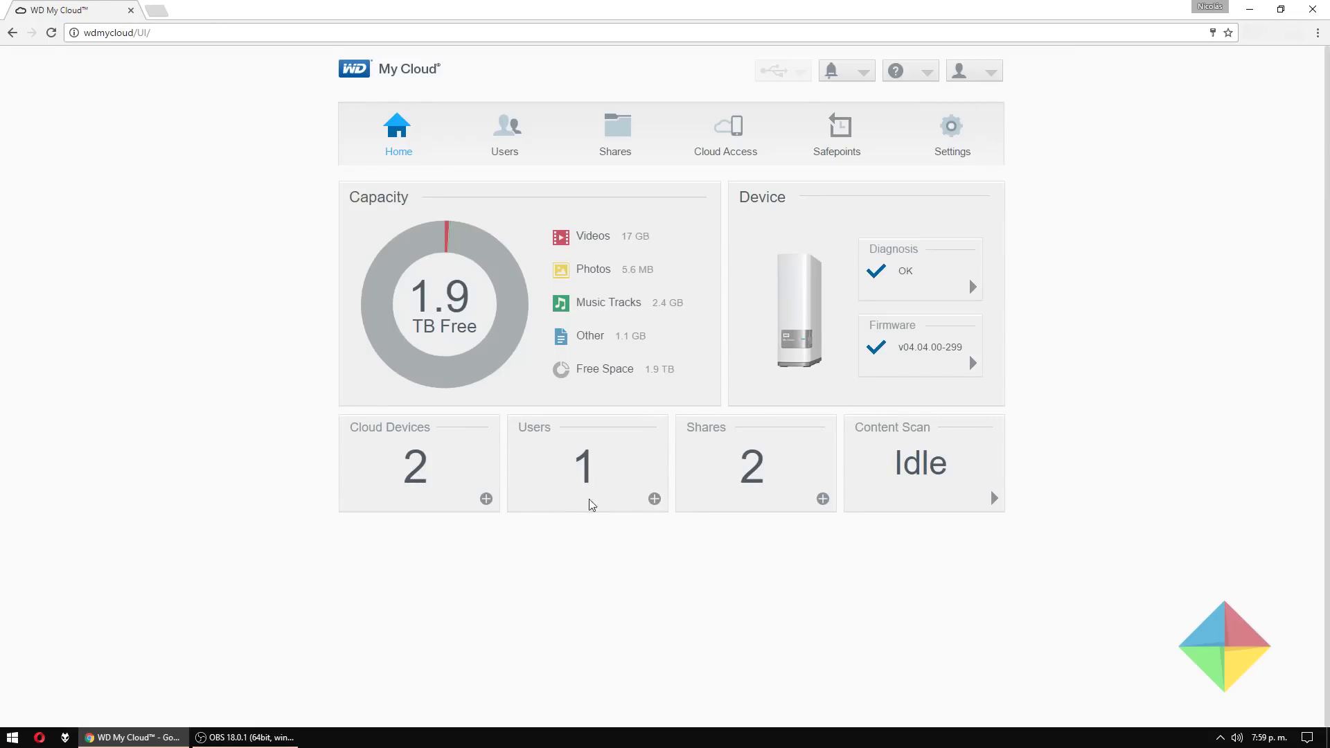
click(822, 499)
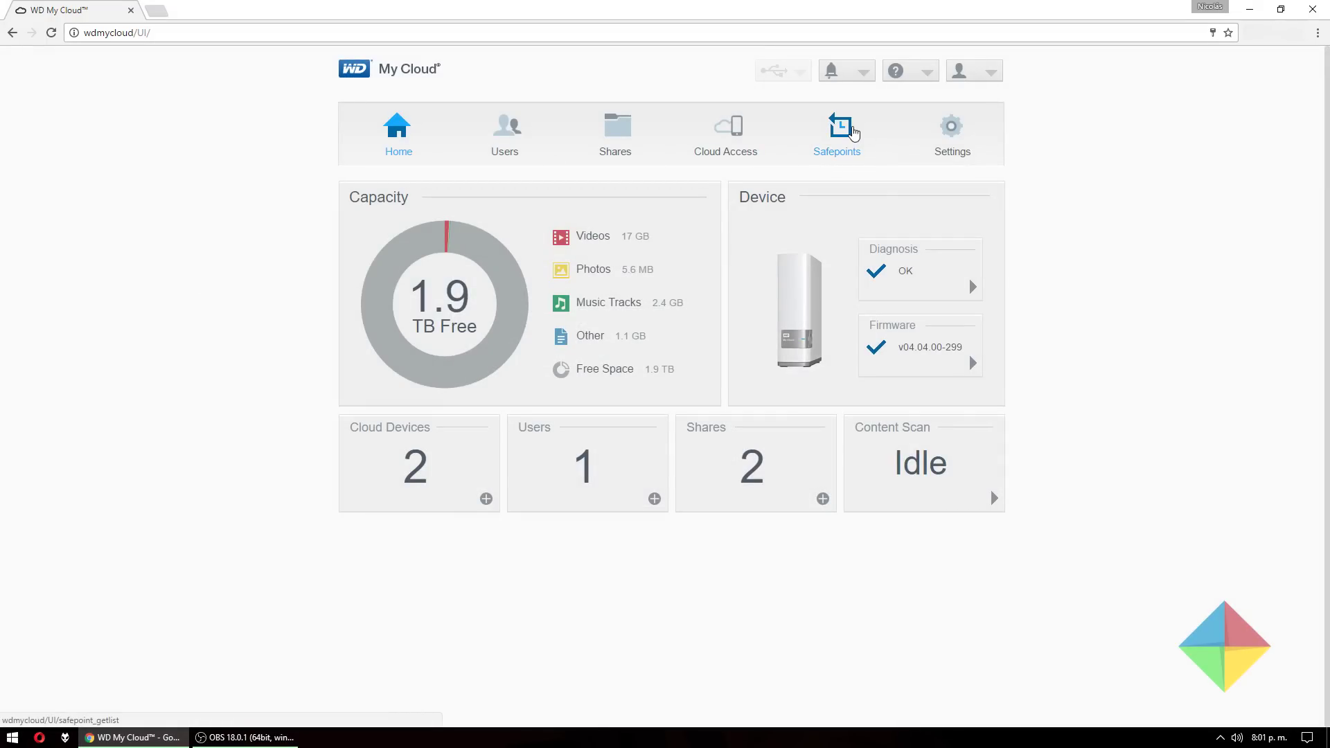
Step: Look over the Safepoints and Users pages, including the user profile and share access settings, and return to Home
click(854, 133)
click(508, 137)
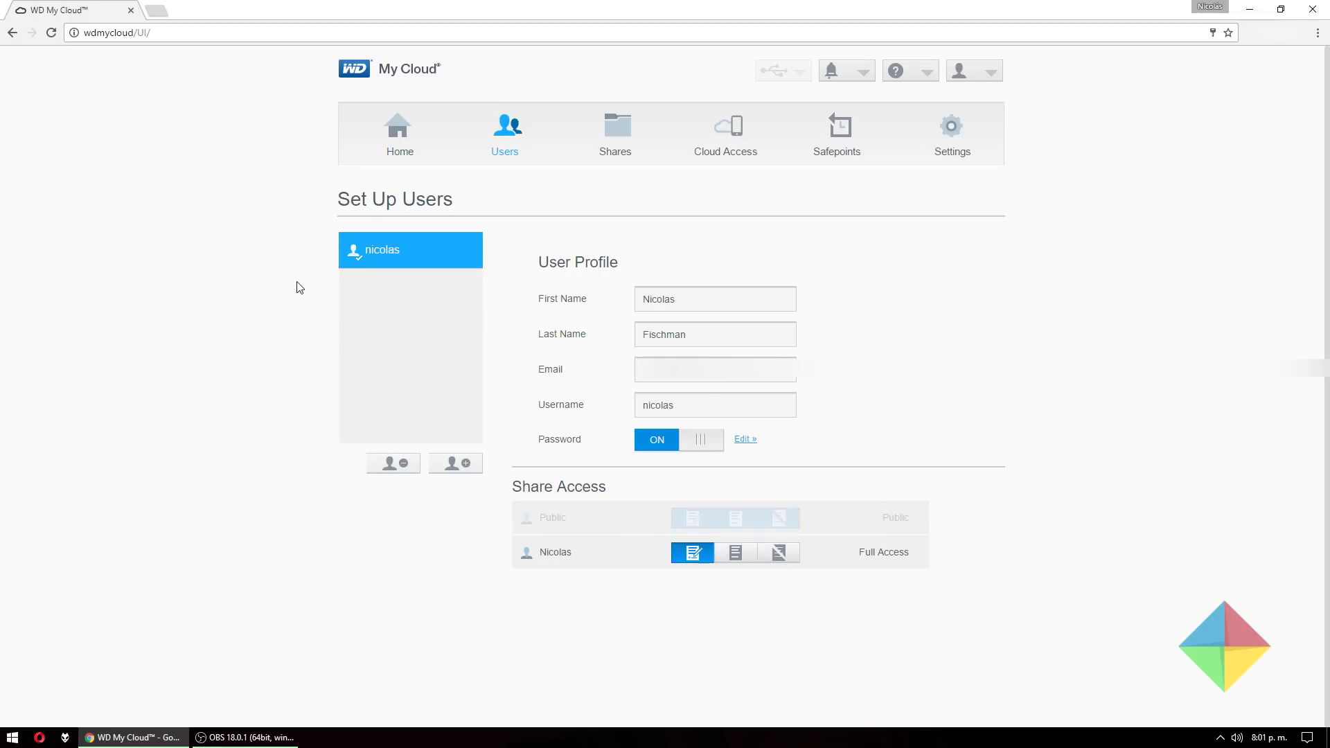
click(392, 139)
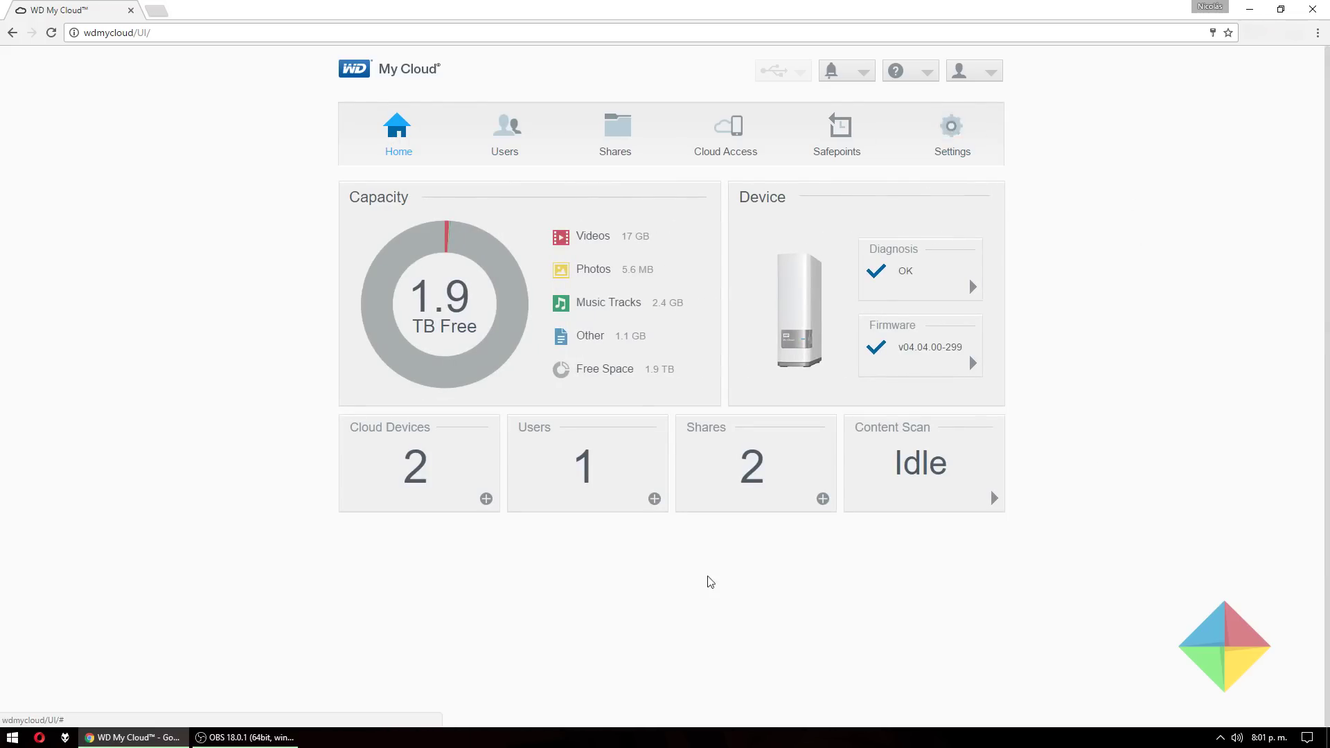
click(503, 141)
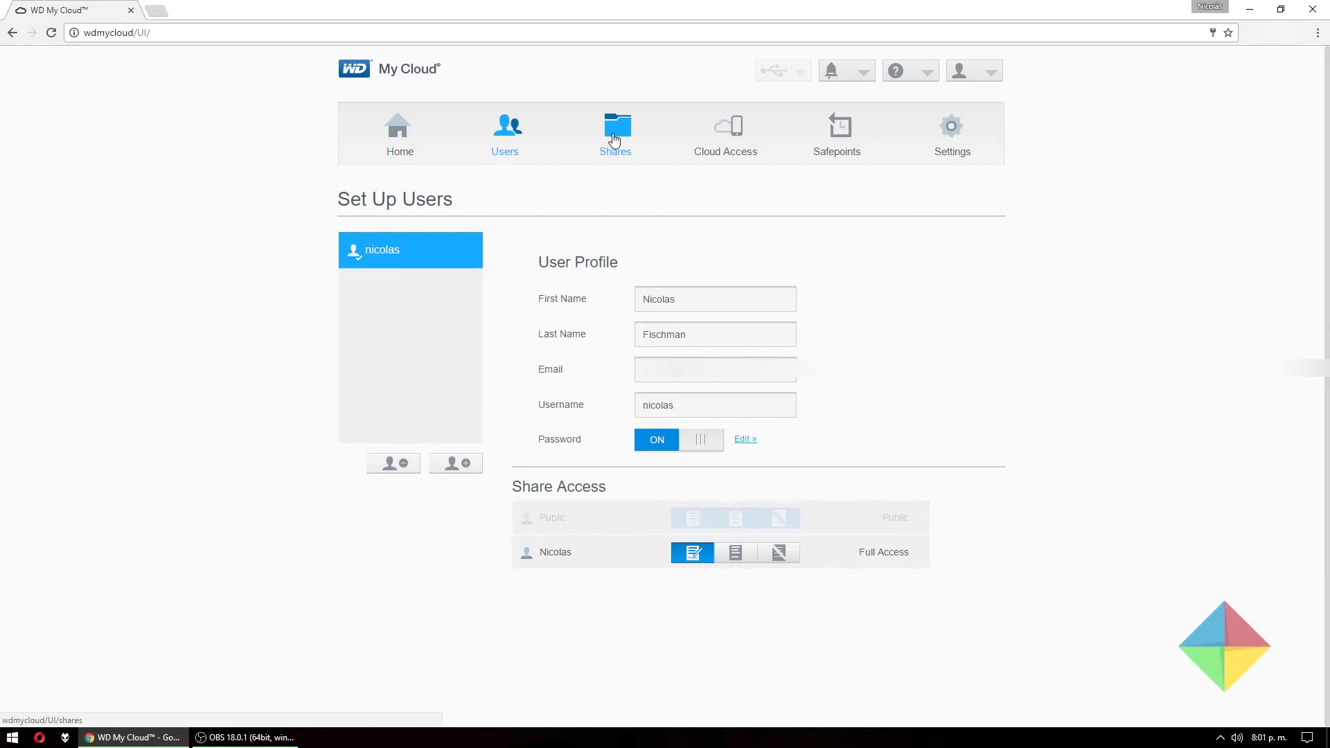
click(419, 124)
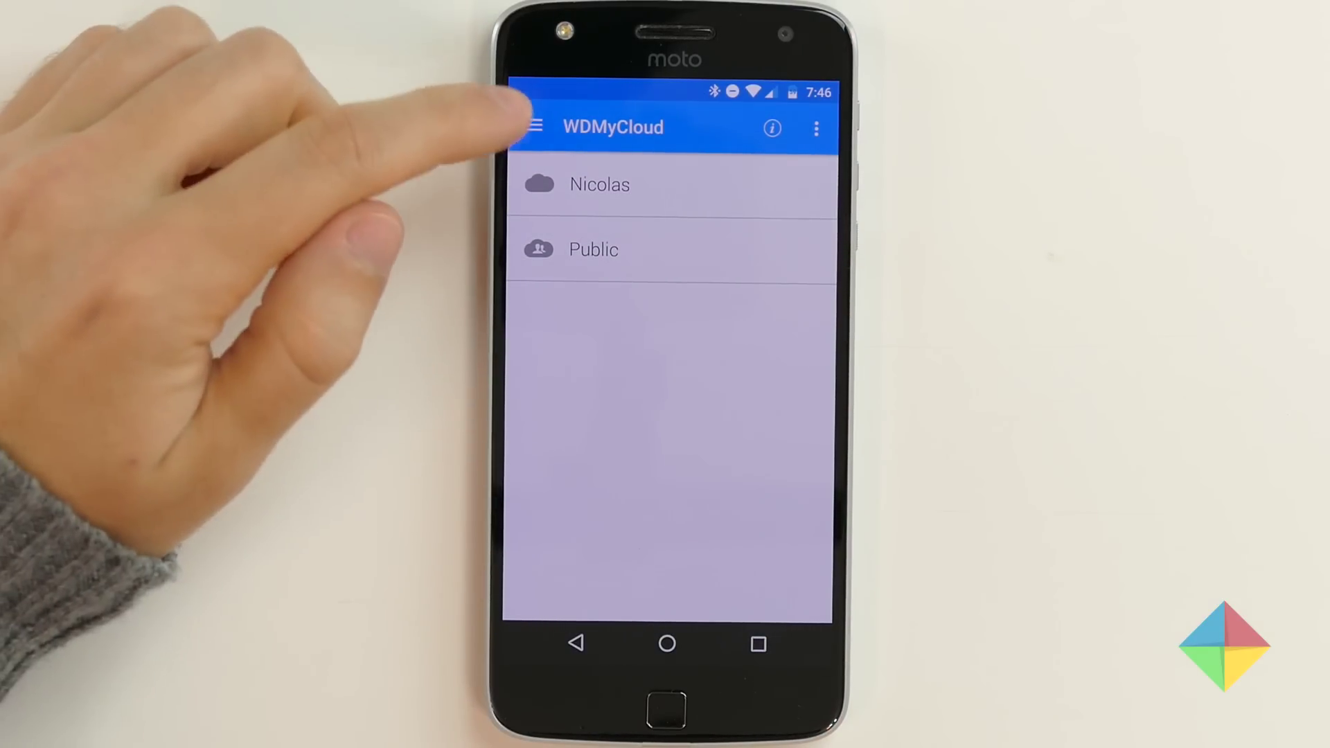
Step: In the My Cloud mobile app, view the device navigation list and the personal share's contents, and return to the share list
click(532, 125)
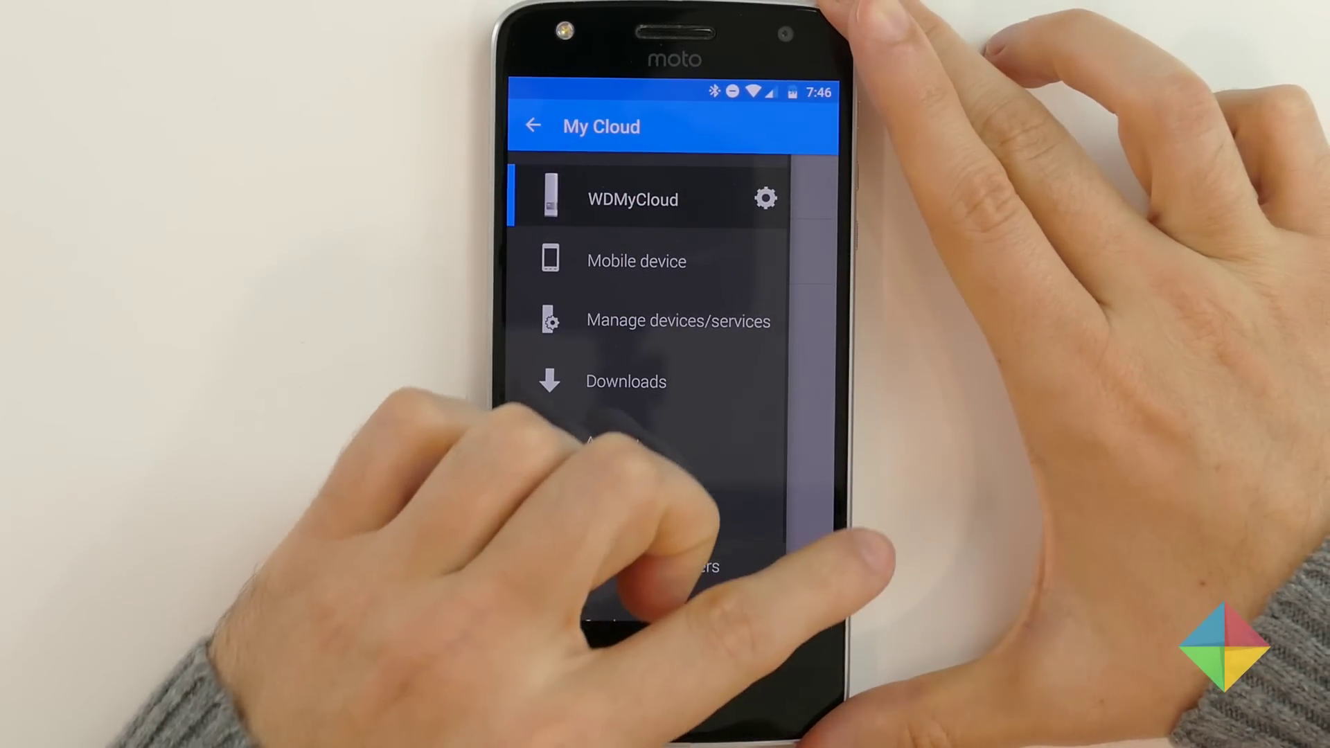
drag(579, 429, 512, 429)
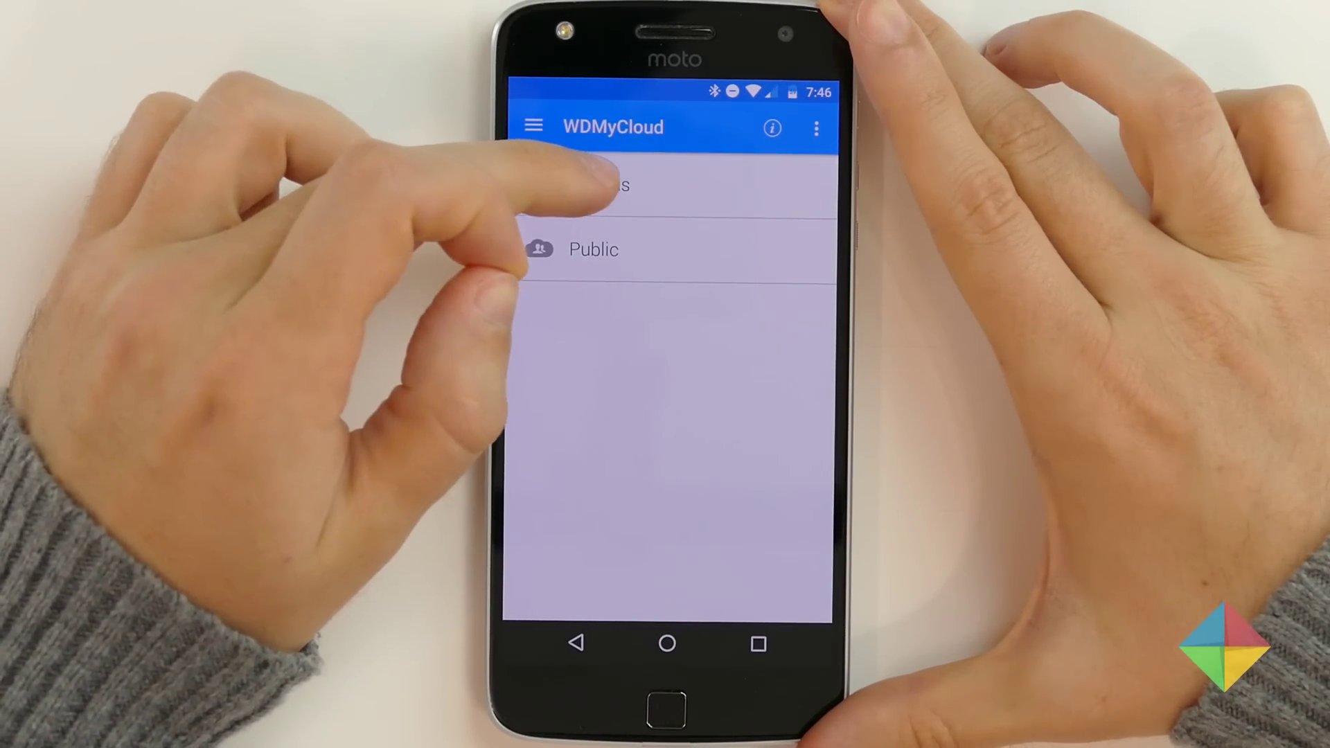
click(599, 185)
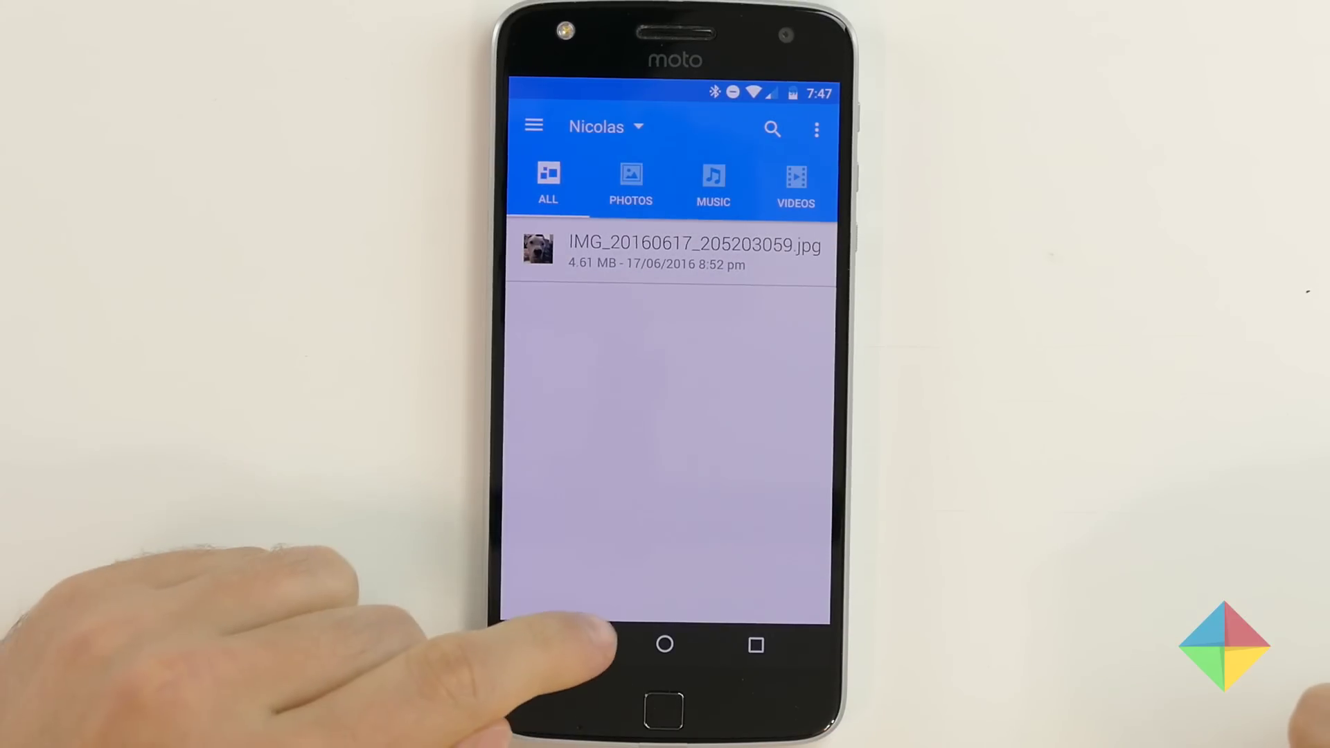
click(573, 642)
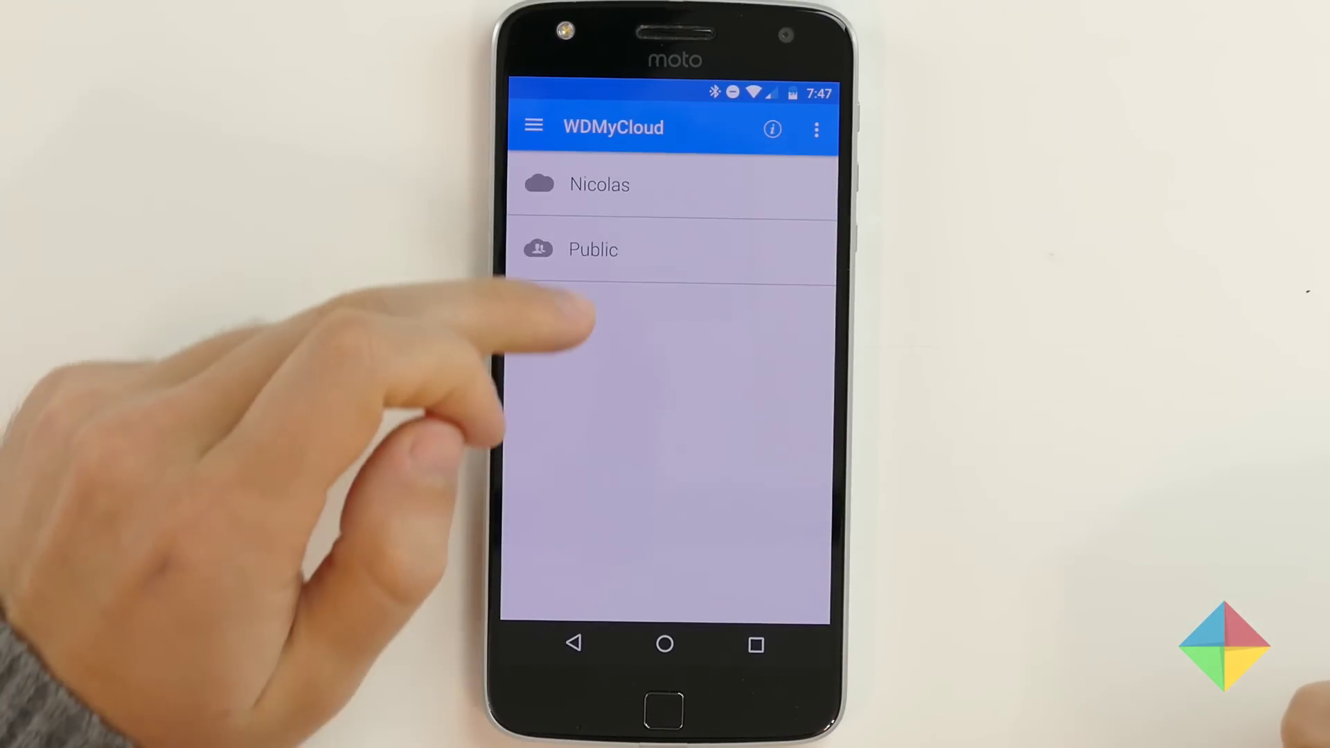
Step: Browse Public > Shared Music to the BBNG album and open the track 1-01 Based Is How You Feel Inside
click(609, 249)
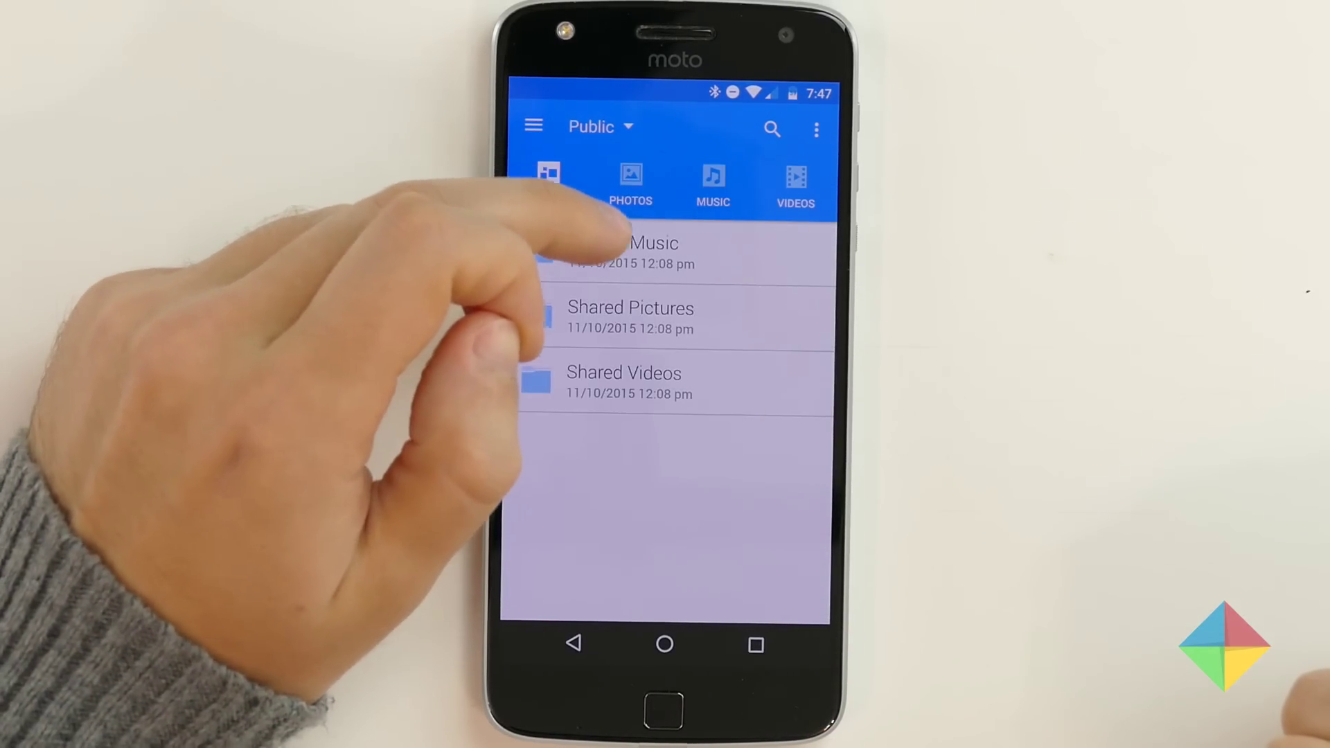
click(609, 243)
click(613, 242)
click(603, 249)
click(630, 253)
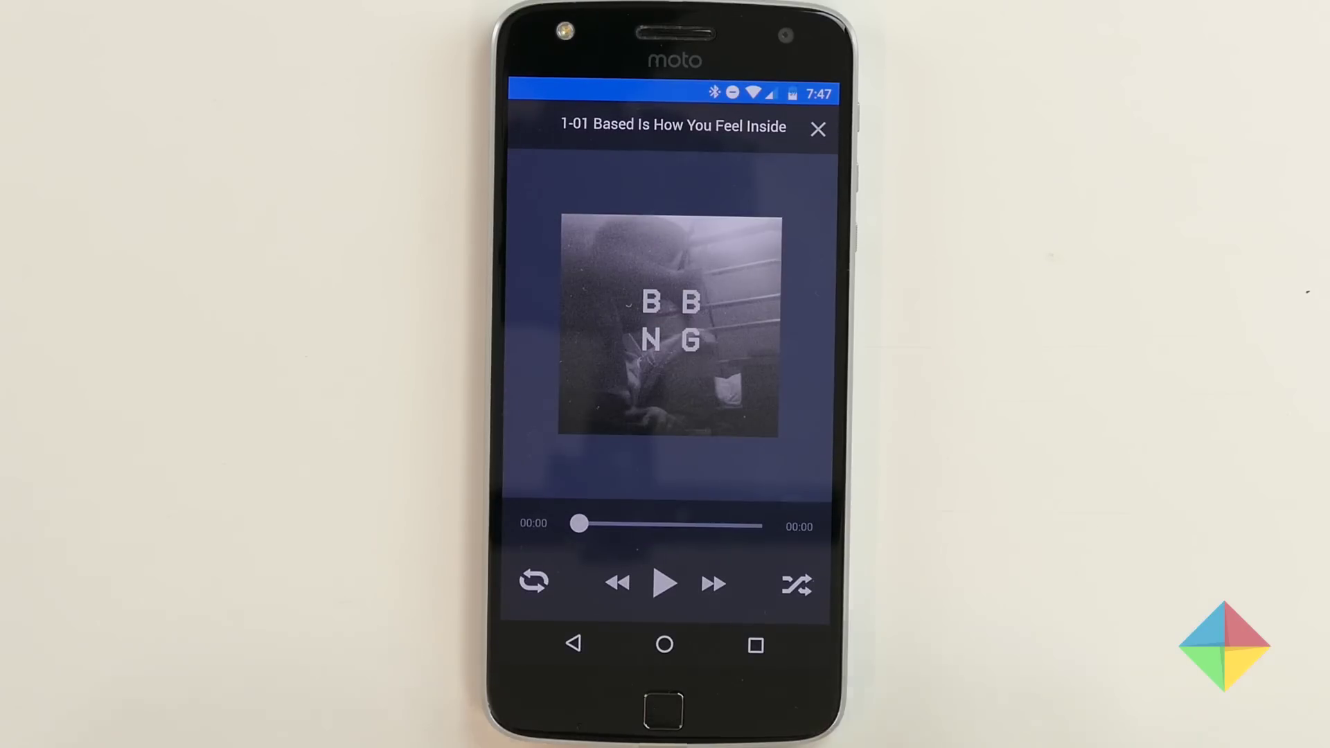